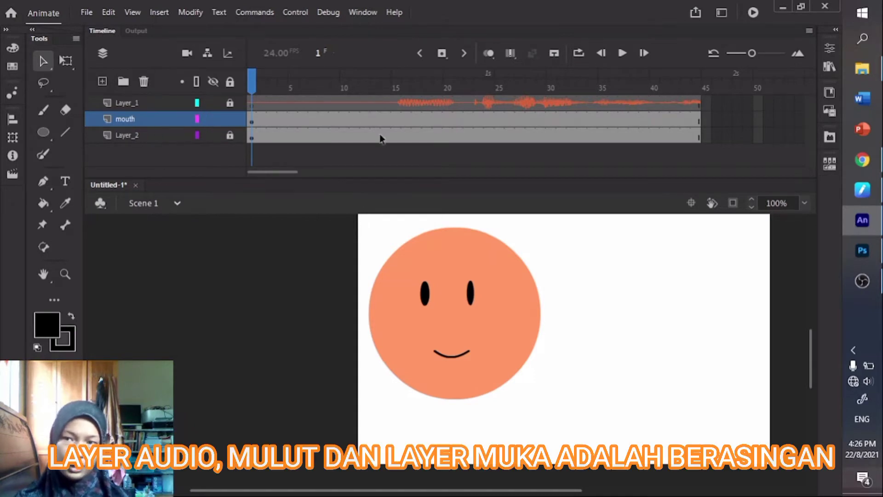
# Check that the TEST.mp3 sound on the Layer_1 audio layer has its sync set to Stream
pyautogui.click(828, 47)
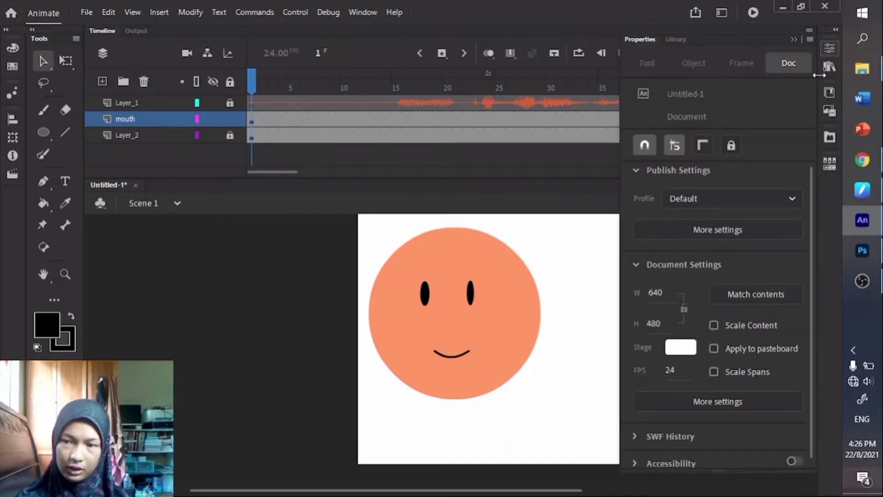
pyautogui.scroll(-1, 812, 191)
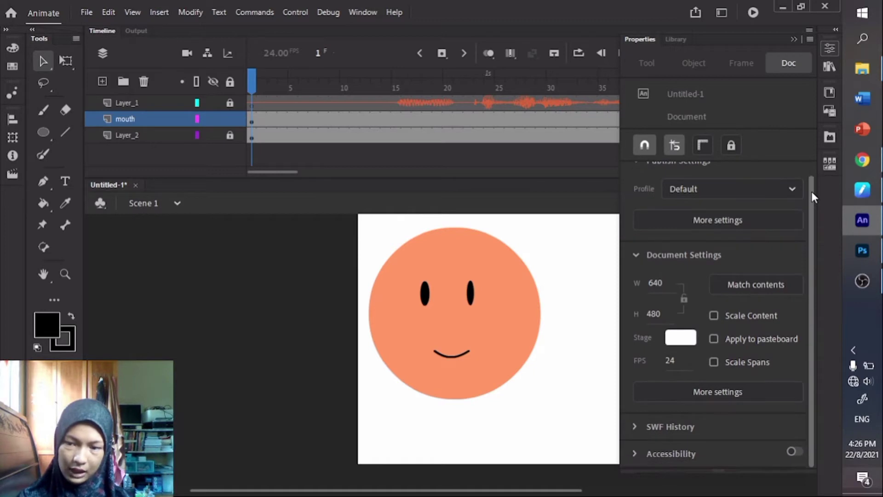
pyautogui.click(397, 103)
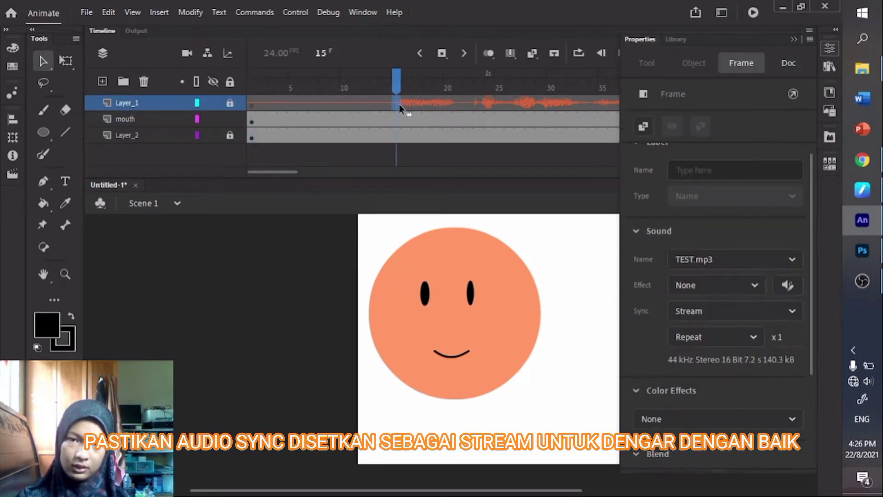
pyautogui.scroll(-2, 813, 220)
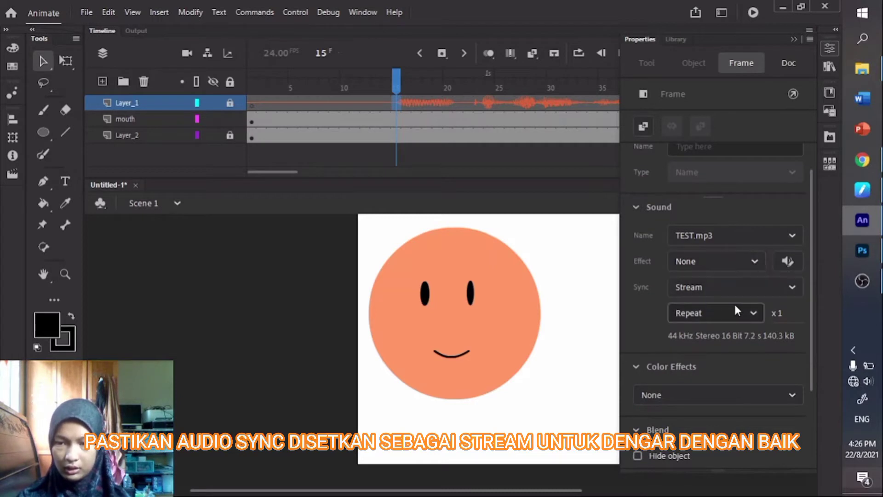
pyautogui.click(726, 287)
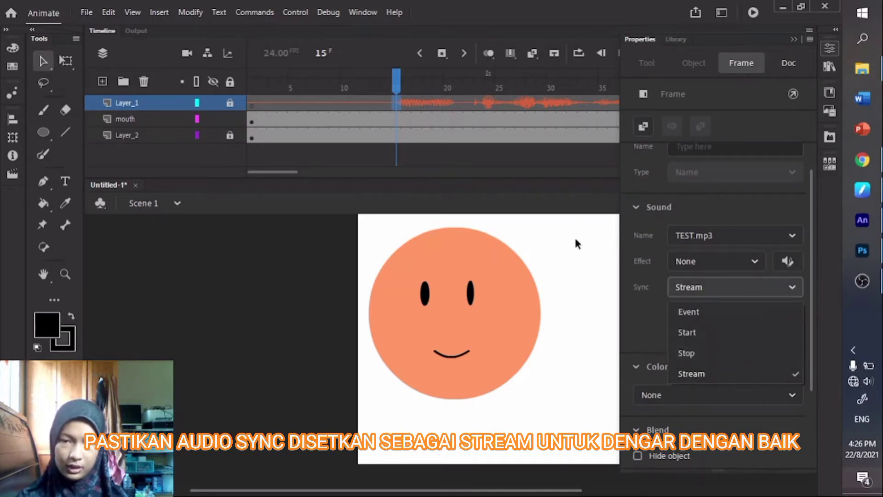
pyautogui.click(794, 38)
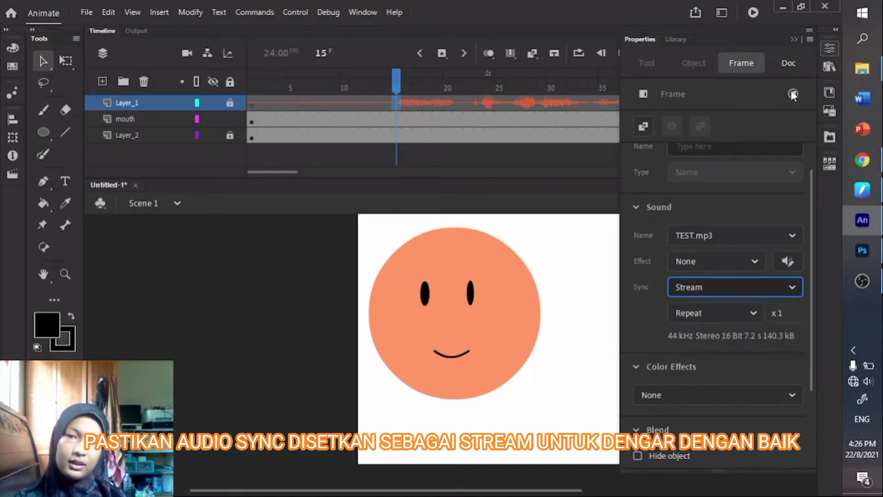
pyautogui.click(793, 39)
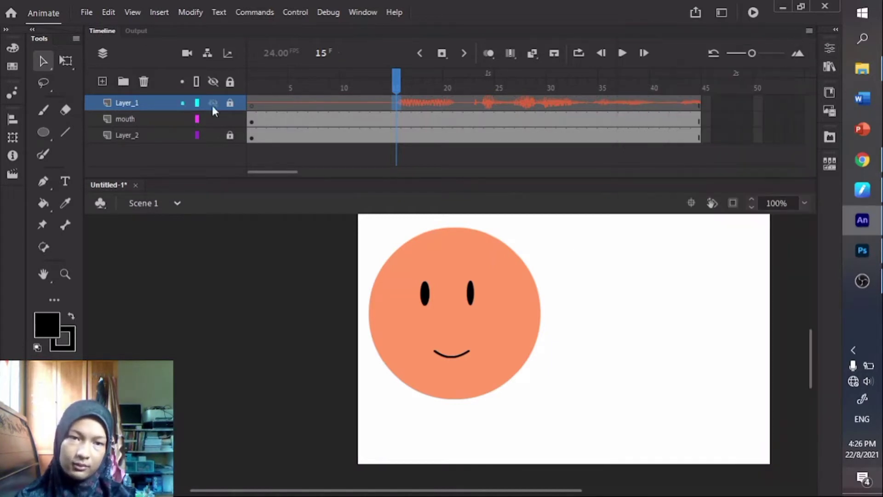
# Hide and show the mouth layer and Layer_2 one at a time to check which artwork each holds
pyautogui.click(192, 118)
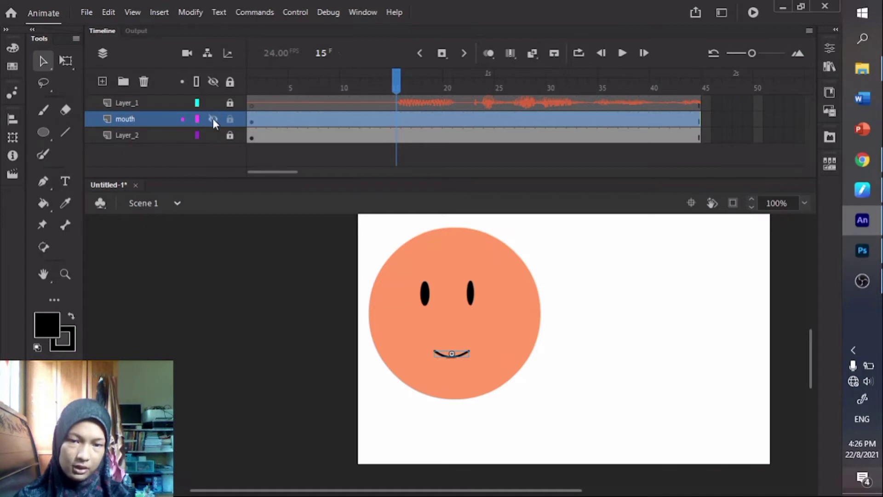
pyautogui.click(213, 118)
pyautogui.click(211, 117)
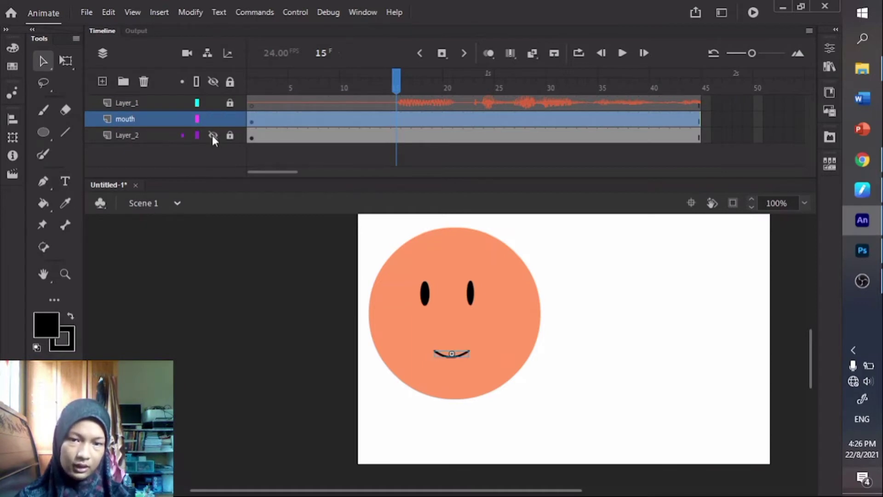
pyautogui.click(212, 136)
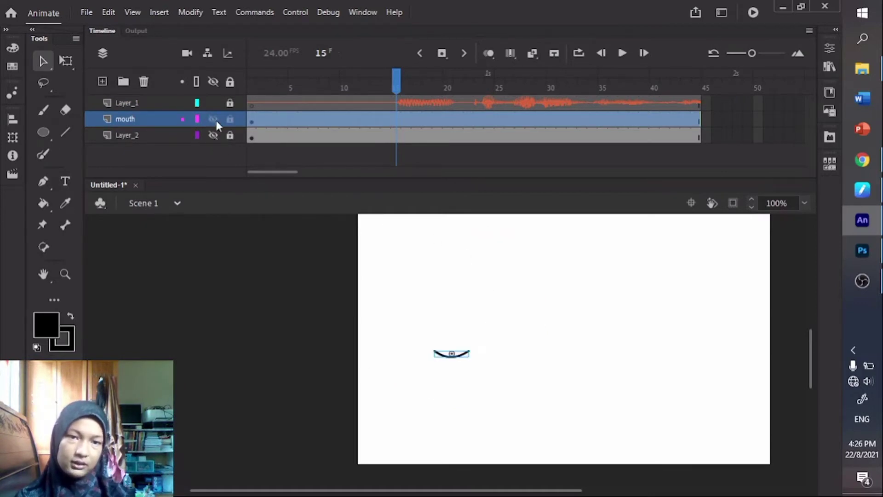
pyautogui.click(213, 135)
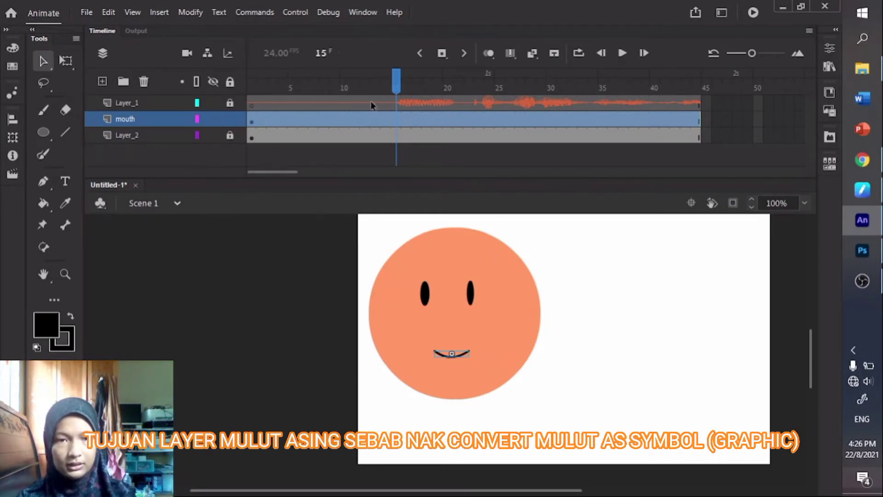
# Select the mouth on the stage and examine its symbol type, library entry and looping setting
pyautogui.click(465, 365)
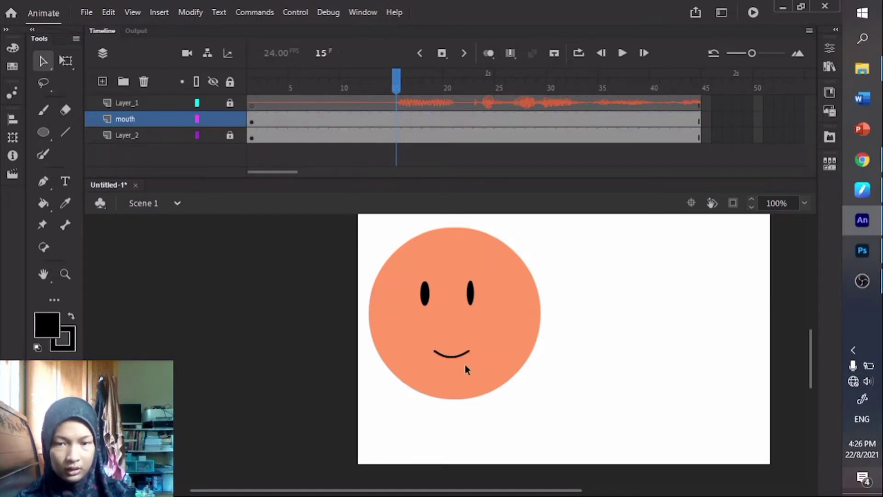
pyautogui.click(463, 358)
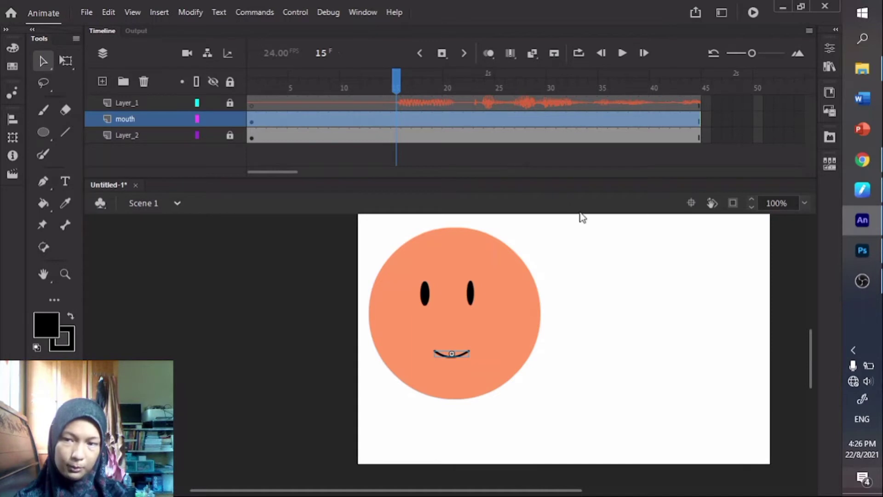
pyautogui.click(829, 48)
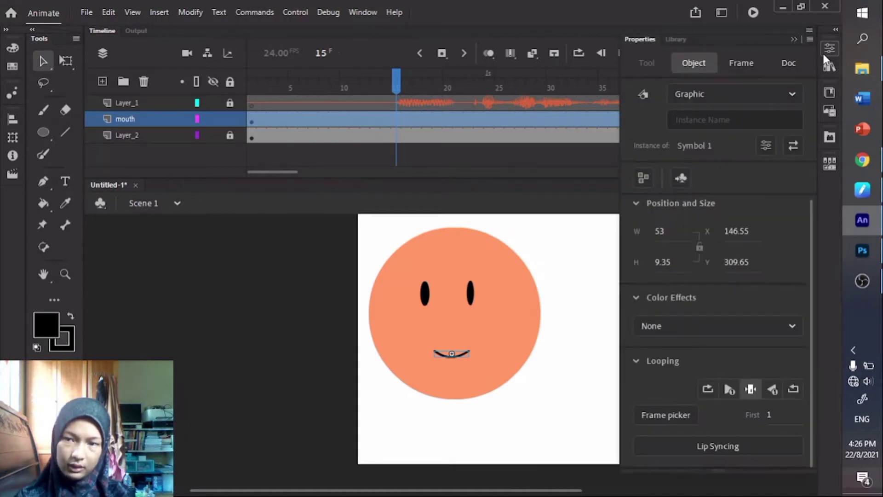
pyautogui.click(828, 68)
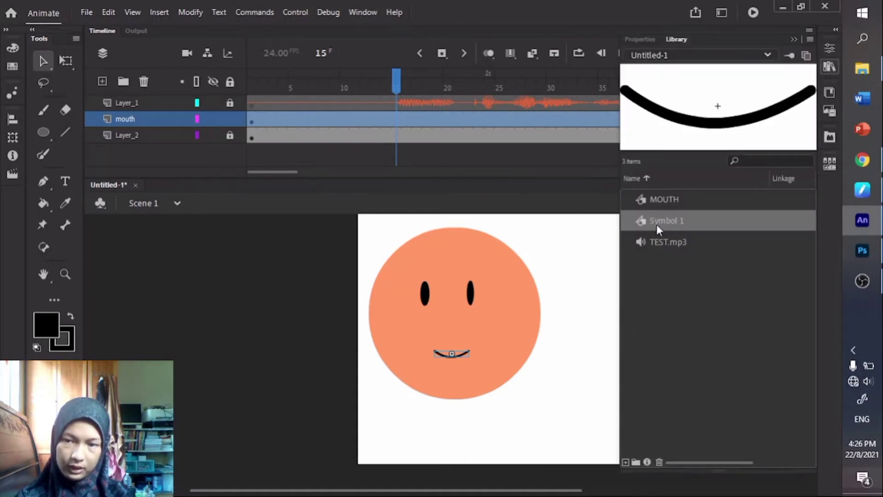
pyautogui.click(794, 40)
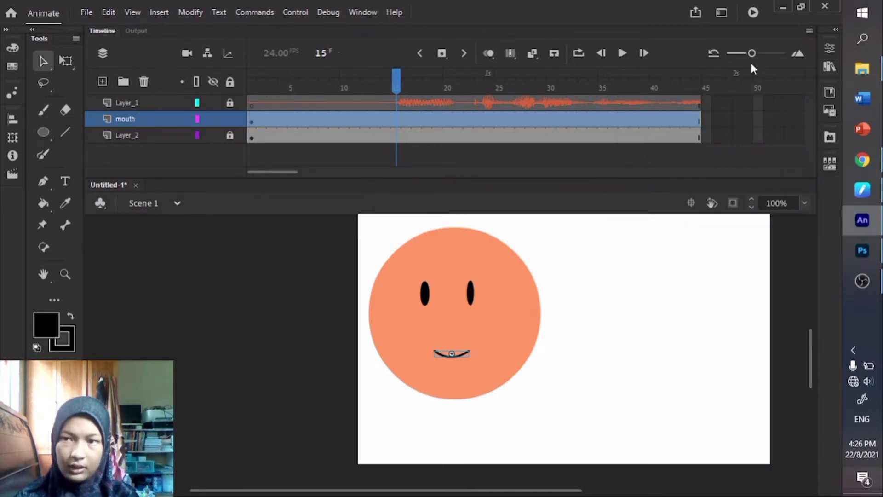
pyautogui.click(831, 48)
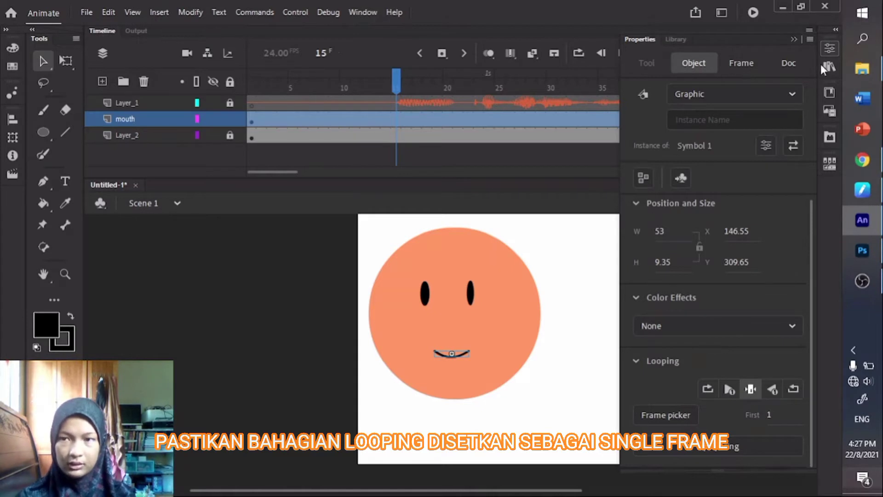
pyautogui.click(793, 38)
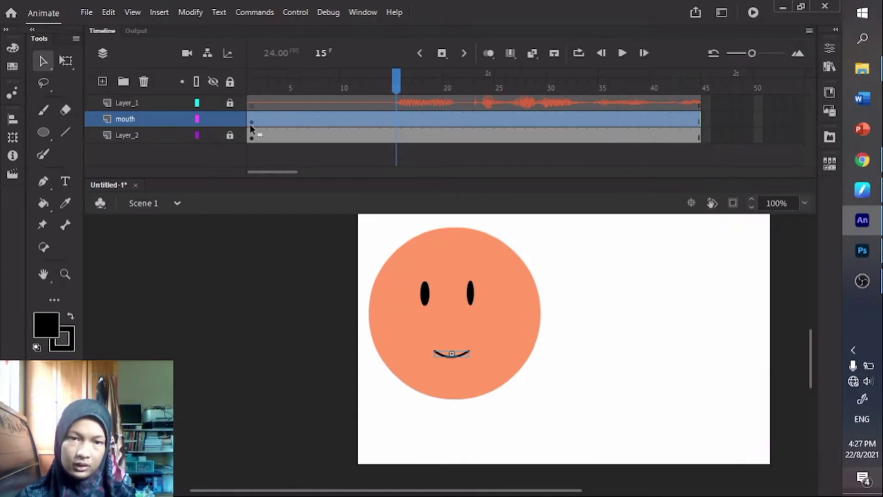
# Open the mouth symbol for editing and enlarge the timeline frames so their labels are readable
pyautogui.doubleClick(467, 355)
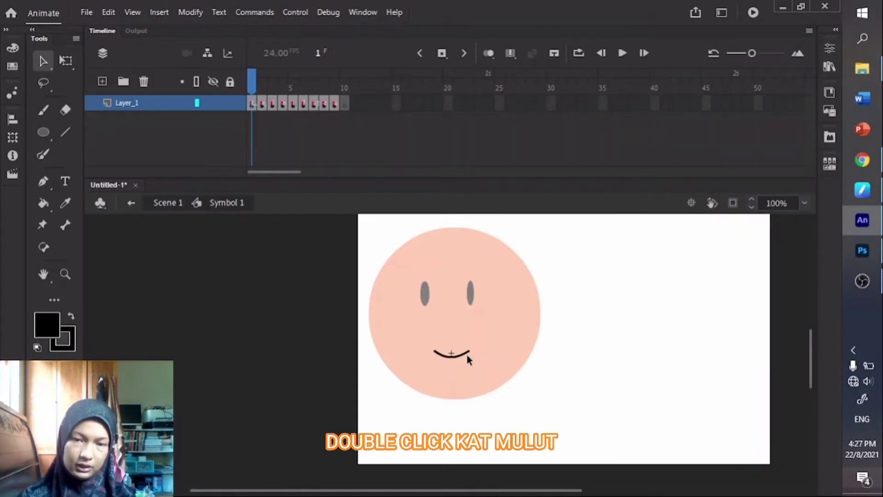
pyautogui.click(752, 49)
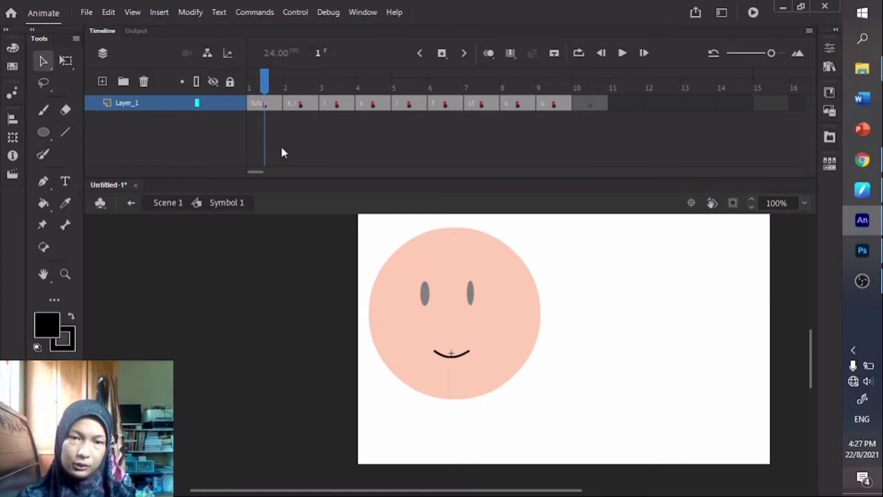
# Examine the mouth shapes on frames 2 to 9 of the mouth symbol one by one
pyautogui.click(304, 105)
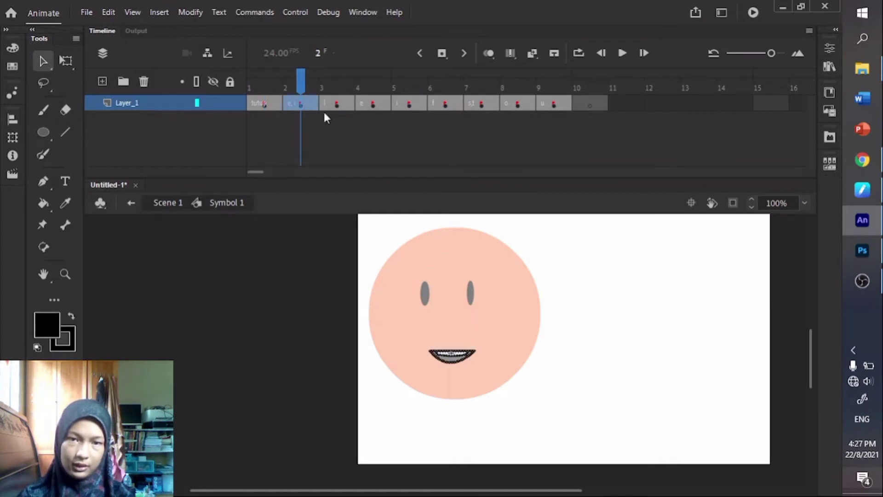
pyautogui.click(348, 109)
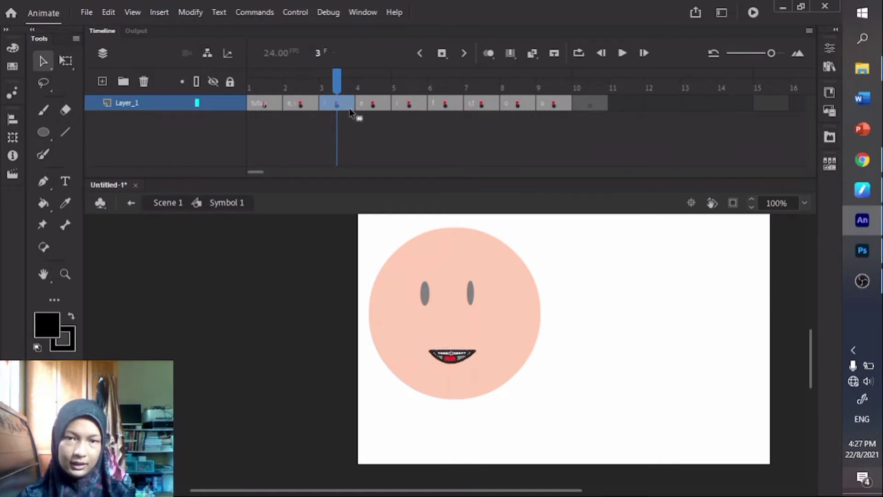
pyautogui.click(384, 109)
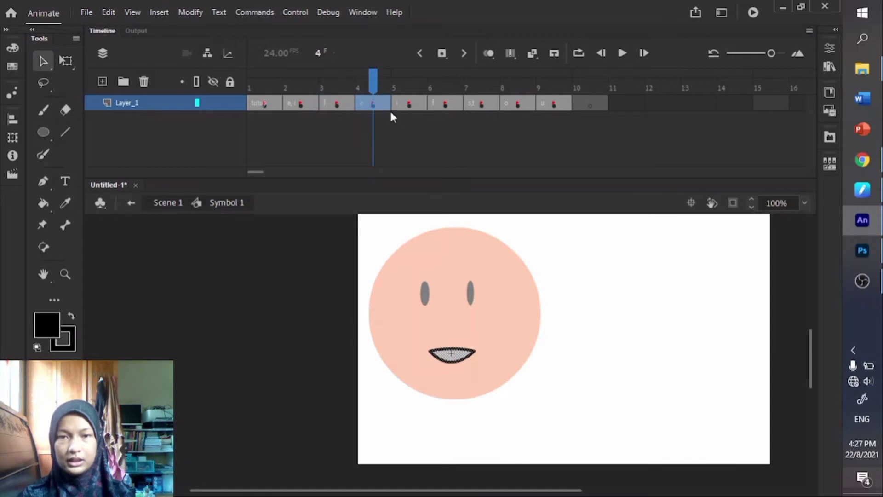
pyautogui.click(414, 105)
pyautogui.click(449, 106)
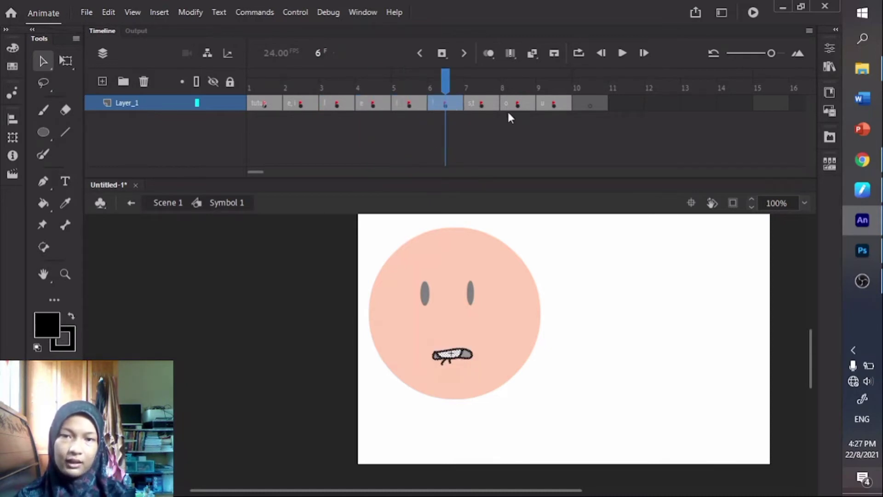
pyautogui.click(491, 104)
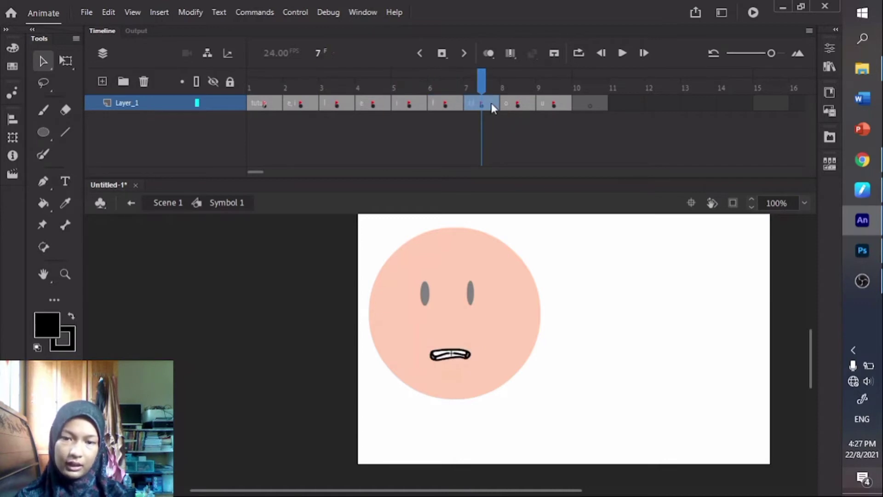
pyautogui.click(521, 104)
pyautogui.click(550, 105)
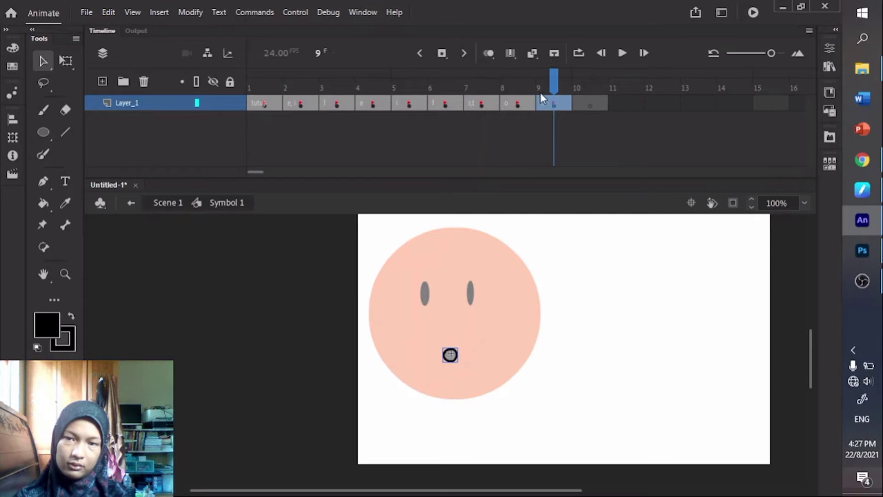
# Select the blank keyframe at frame 10 and turn on onion skinning as a guide for positioning the mouth
pyautogui.click(591, 109)
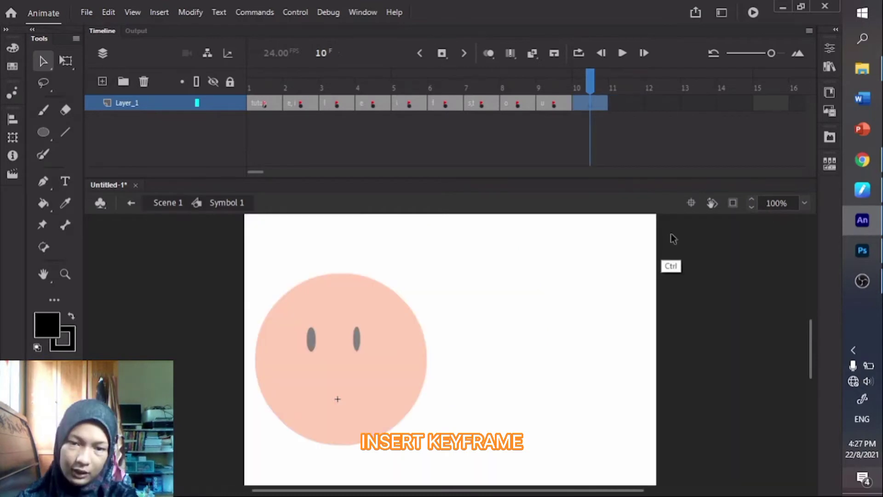
pyautogui.scroll(1, 671, 233)
pyautogui.press('h')
pyautogui.moveTo(365, 299); pyautogui.dragTo(355, 315)
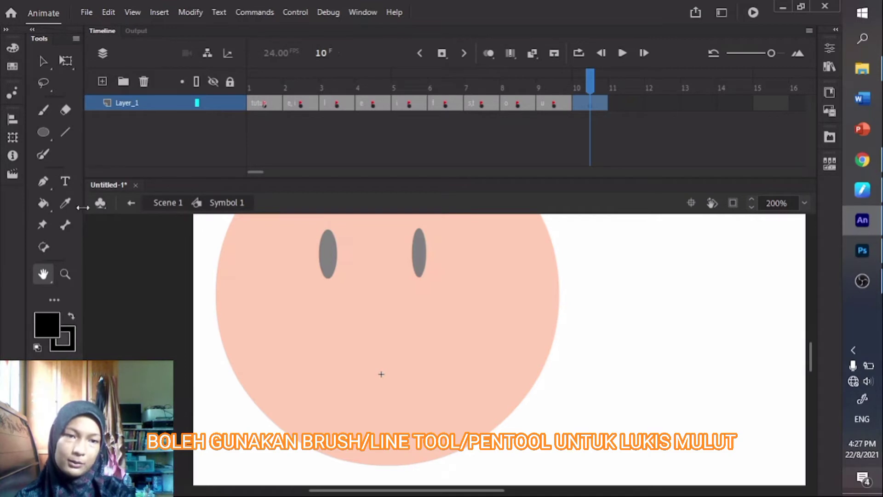
pyautogui.click(44, 110)
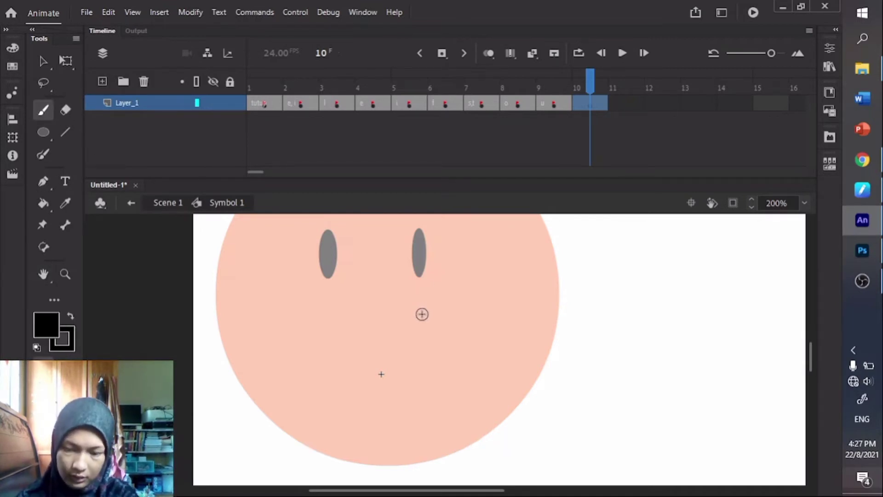
pyautogui.hotkey('ctrl', '=')
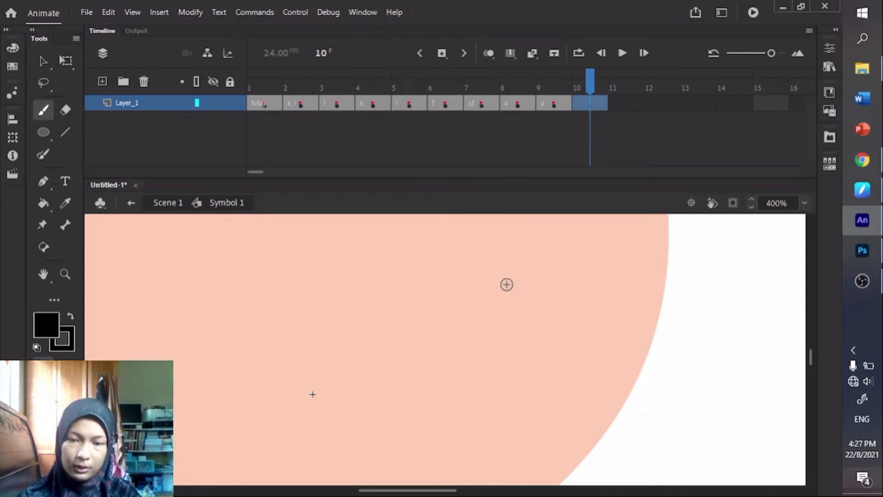
pyautogui.press('h')
pyautogui.moveTo(374, 312); pyautogui.dragTo(383, 315)
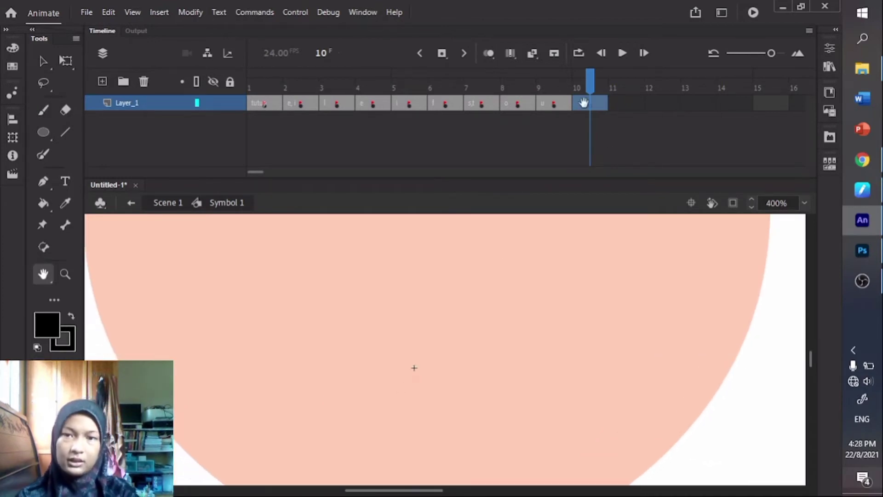
pyautogui.click(488, 53)
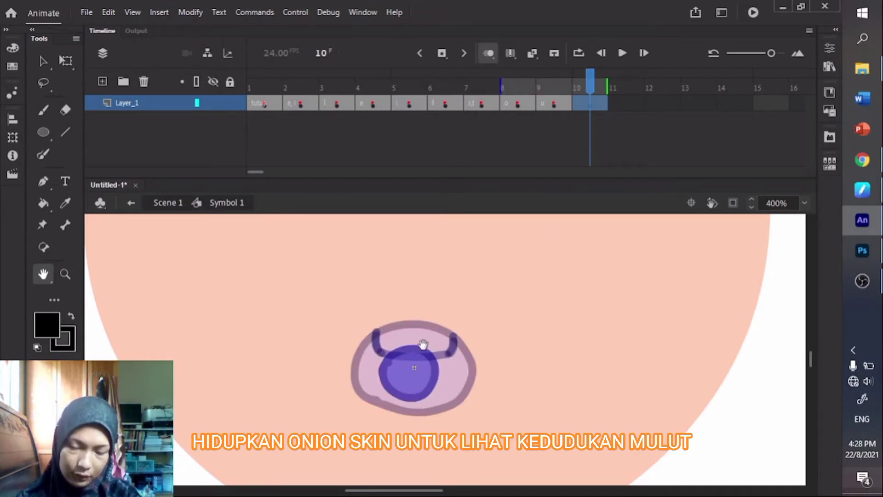
# Paint a wide black oval mouth outline on frame 10 with the Brush tool, undoing unsatisfactory strokes and redrawing them
pyautogui.press('b')
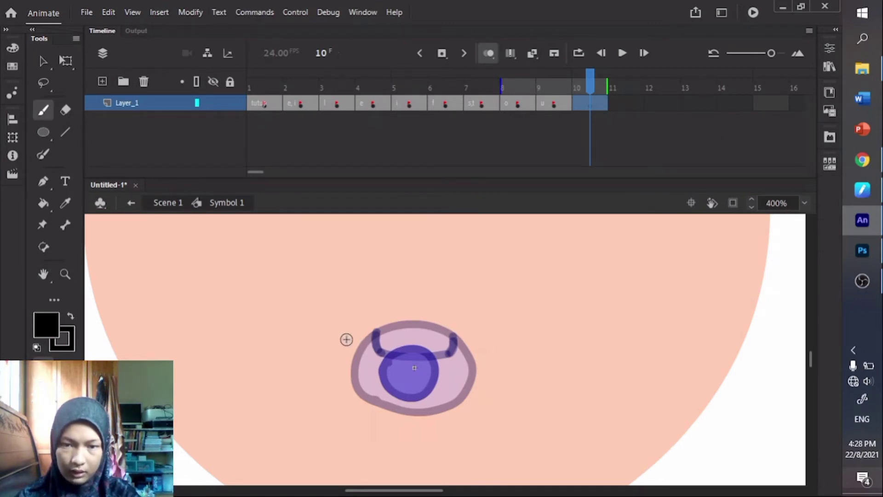
pyautogui.moveTo(331, 341)
pyautogui.mouseDown()
pyautogui.moveTo(471, 320)
pyautogui.moveTo(554, 362)
pyautogui.mouseUp()
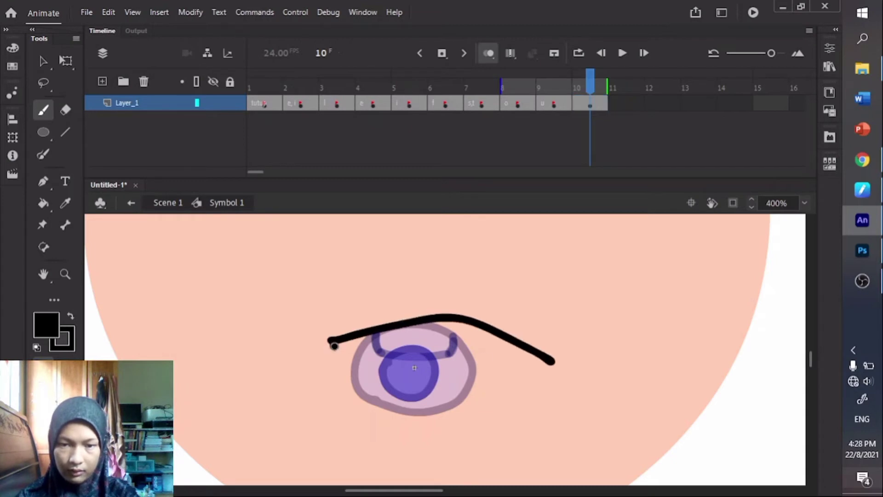
pyautogui.moveTo(334, 346)
pyautogui.mouseDown()
pyautogui.moveTo(353, 386)
pyautogui.moveTo(461, 397)
pyautogui.moveTo(523, 389)
pyautogui.moveTo(547, 361)
pyautogui.mouseUp()
pyautogui.hotkey('ctrl', 'z')
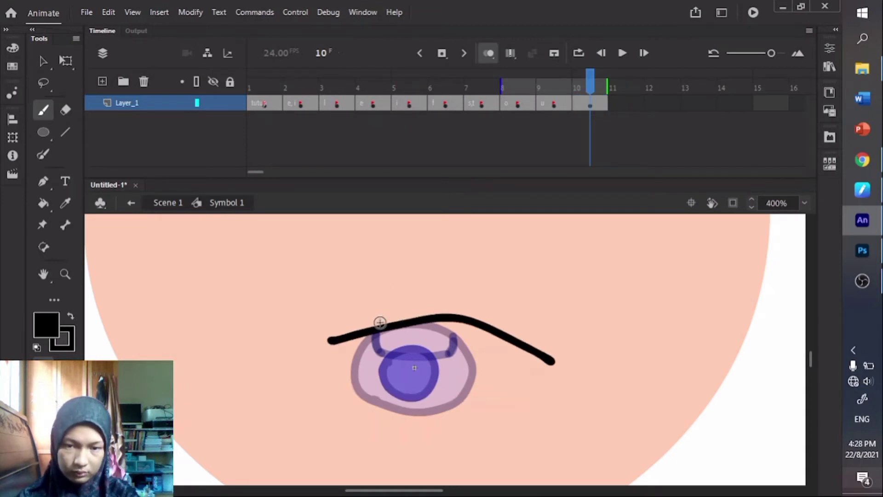
pyautogui.hotkey('ctrl', 'z')
pyautogui.moveTo(328, 317)
pyautogui.mouseDown()
pyautogui.moveTo(529, 305)
pyautogui.moveTo(513, 361)
pyautogui.moveTo(416, 397)
pyautogui.moveTo(351, 370)
pyautogui.moveTo(328, 318)
pyautogui.moveTo(349, 343)
pyautogui.moveTo(397, 349)
pyautogui.mouseUp()
pyautogui.hotkey('ctrl', 'z')
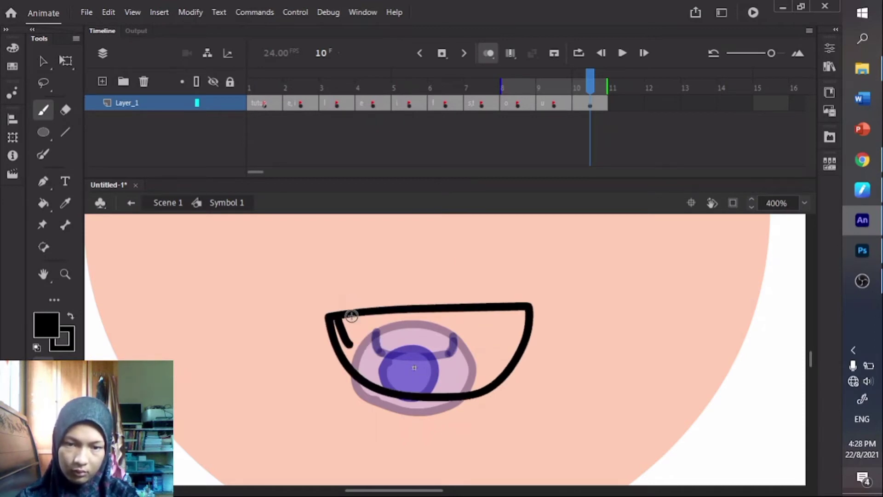
pyautogui.hotkey('ctrl', 'z')
pyautogui.hotkey('ctrl', 'z')
pyautogui.moveTo(331, 313)
pyautogui.mouseDown()
pyautogui.moveTo(524, 328)
pyautogui.moveTo(476, 401)
pyautogui.moveTo(389, 407)
pyautogui.moveTo(340, 350)
pyautogui.moveTo(331, 317)
pyautogui.moveTo(327, 324)
pyautogui.moveTo(399, 281)
pyautogui.moveTo(521, 322)
pyautogui.moveTo(499, 399)
pyautogui.moveTo(404, 406)
pyautogui.moveTo(340, 358)
pyautogui.moveTo(328, 324)
pyautogui.moveTo(334, 297)
pyautogui.moveTo(432, 289)
pyautogui.moveTo(478, 383)
pyautogui.moveTo(398, 408)
pyautogui.moveTo(321, 373)
pyautogui.moveTo(309, 336)
pyautogui.moveTo(318, 325)
pyautogui.moveTo(398, 299)
pyautogui.moveTo(521, 332)
pyautogui.moveTo(512, 386)
pyautogui.moveTo(418, 408)
pyautogui.moveTo(350, 401)
pyautogui.moveTo(320, 374)
pyautogui.moveTo(309, 338)
pyautogui.mouseUp()
pyautogui.hotkey('ctrl', 'z')
pyautogui.hotkey('ctrl', 'z')
pyautogui.hotkey('ctrl', 'z')
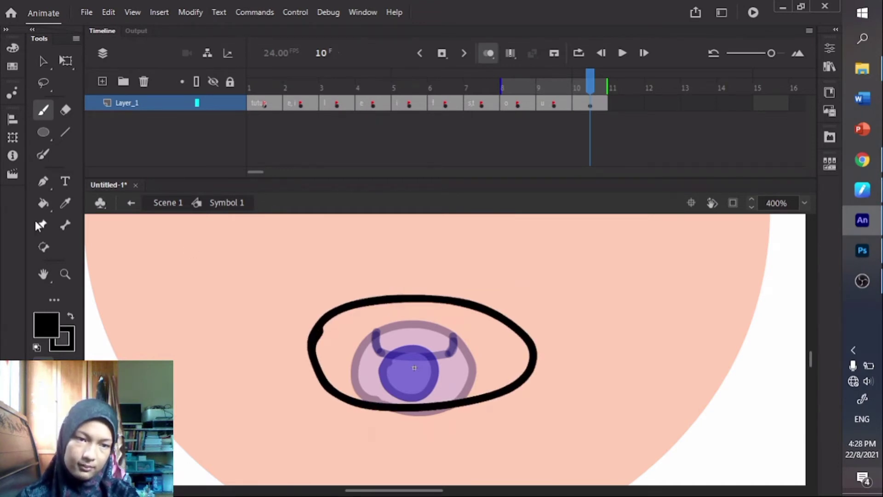
# Fill the inside of the oval mouth on frame 10 with light grey using the Paint Bucket
pyautogui.press('k')
pyautogui.click(48, 315)
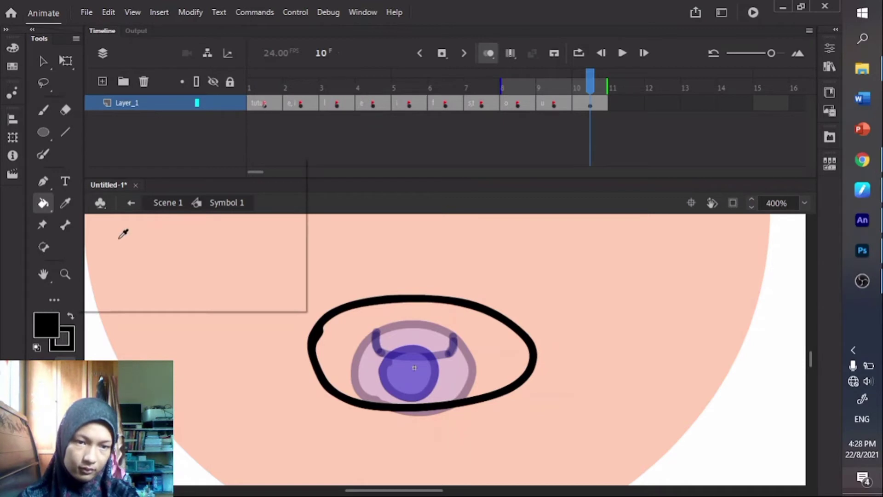
pyautogui.click(116, 224)
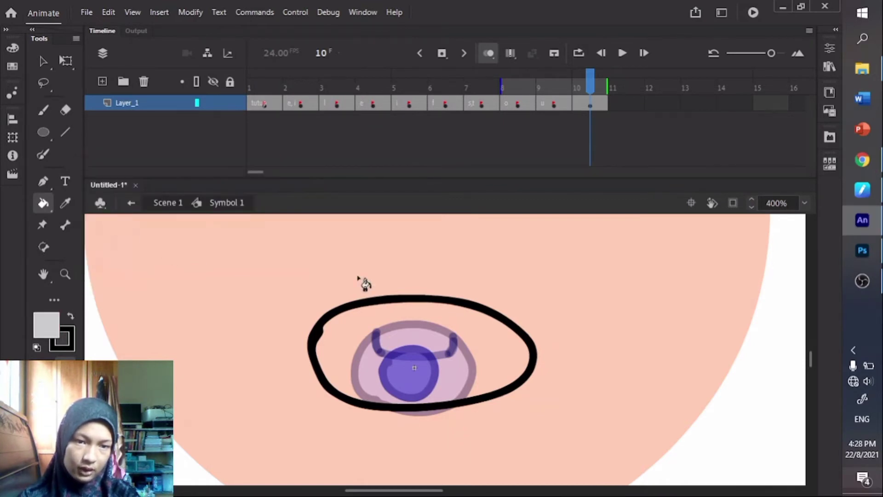
pyautogui.click(414, 325)
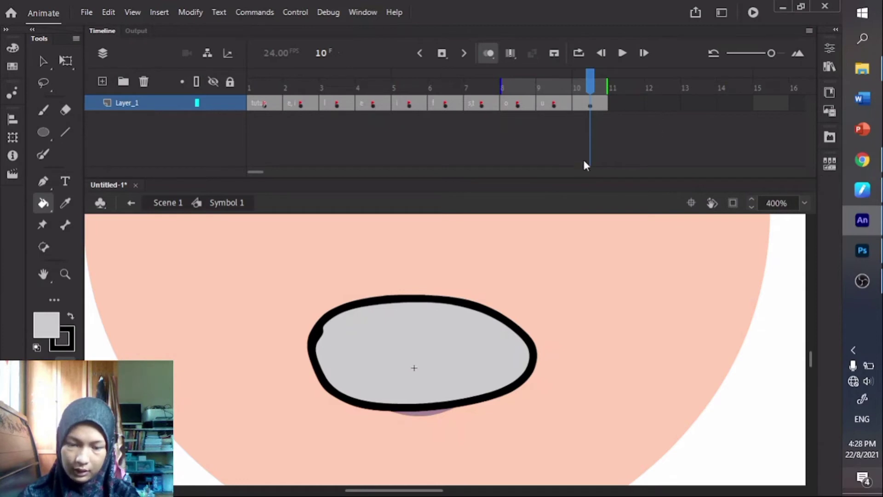
# Give the keyframe at frame 10 of the mouth symbol the label name "a"
pyautogui.press('v')
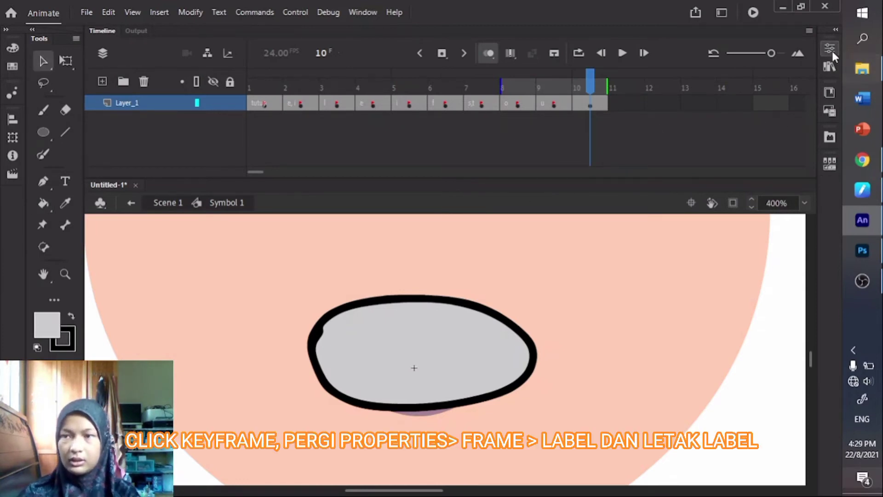
pyautogui.click(592, 104)
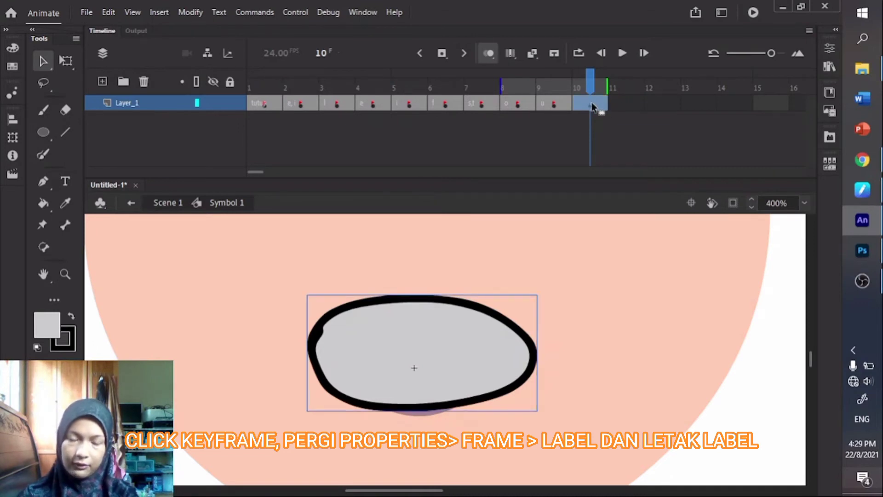
pyautogui.click(832, 46)
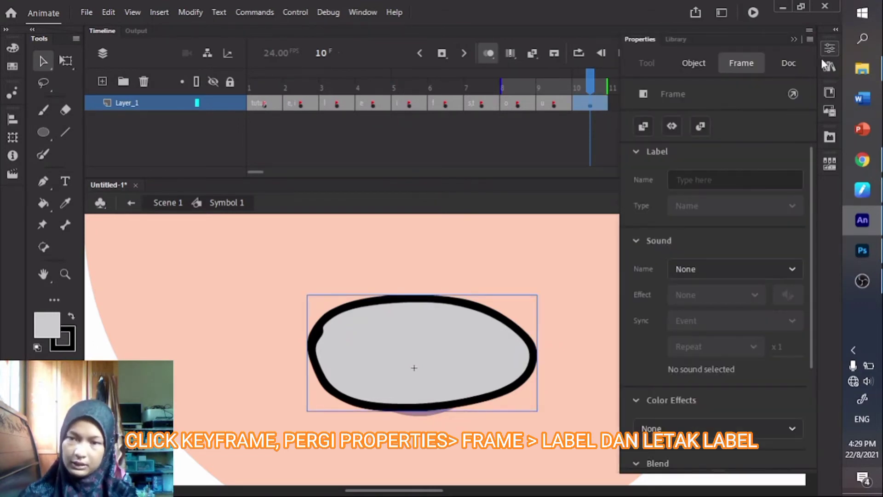
pyautogui.click(715, 182)
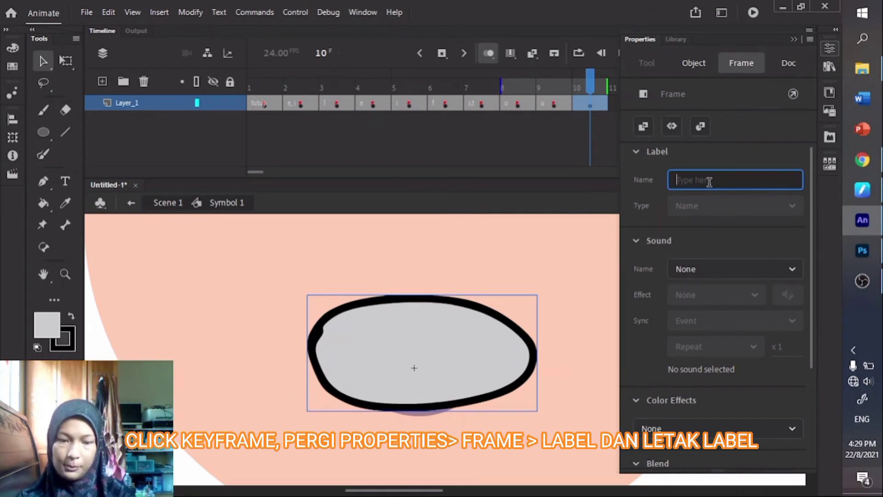
pyautogui.write('a')
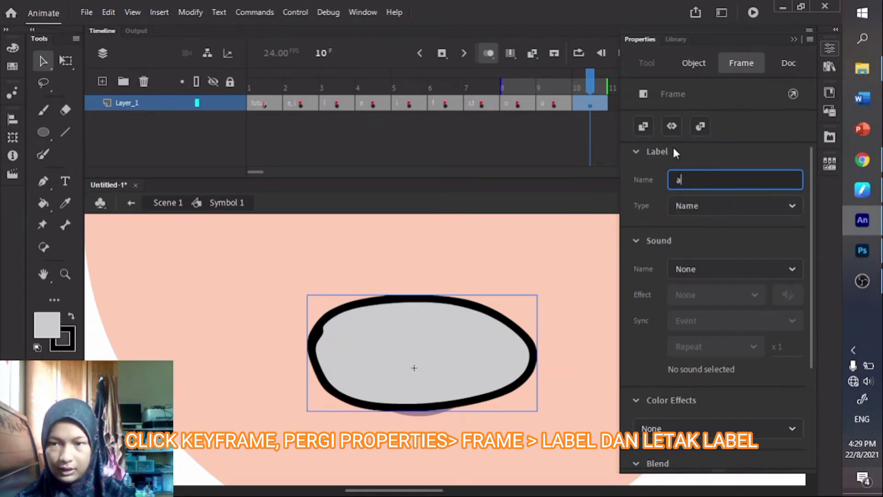
pyautogui.click(793, 39)
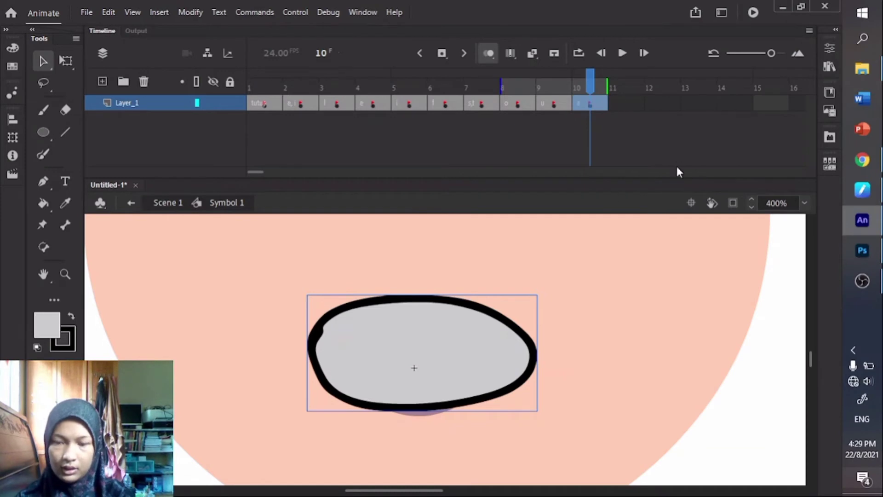
# Return to Scene 1 with the stage at 100%, compress the timeline frames around the audio waveform and deselect the mouth
pyautogui.hotkey('ctrl', '1')
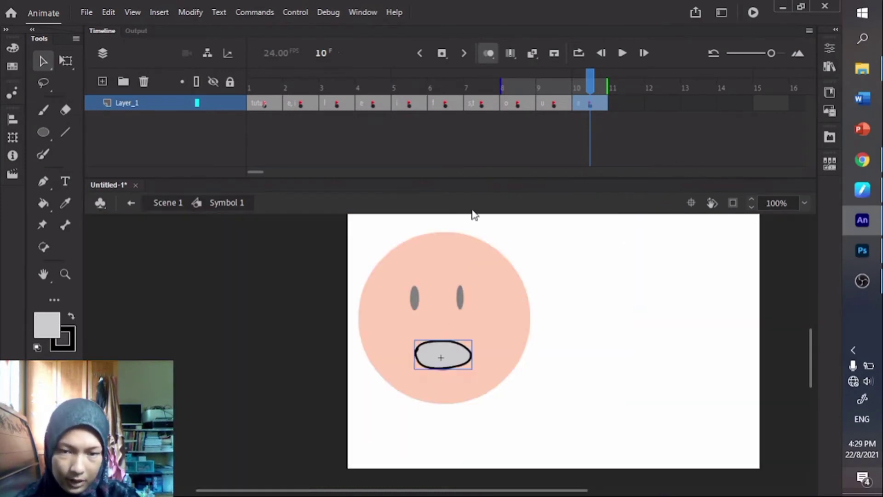
pyautogui.click(325, 298)
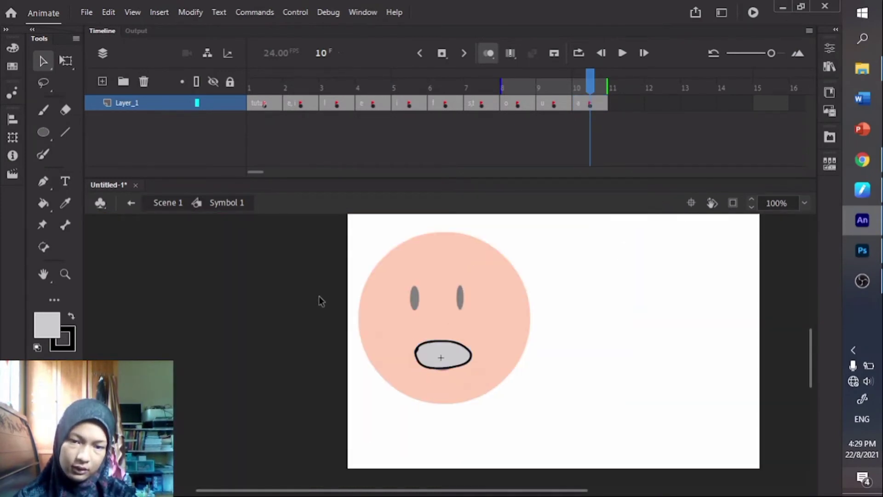
pyautogui.doubleClick(345, 322)
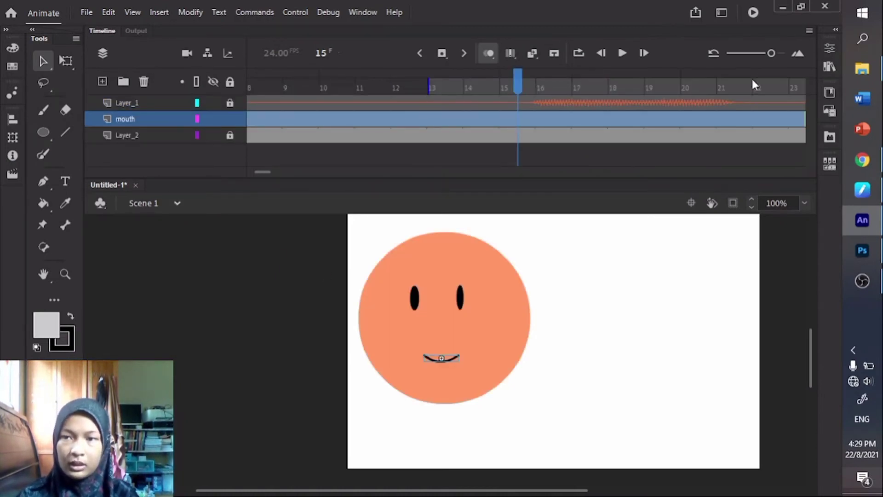
pyautogui.scroll(-4, 770, 54)
pyautogui.scroll(3, 770, 51)
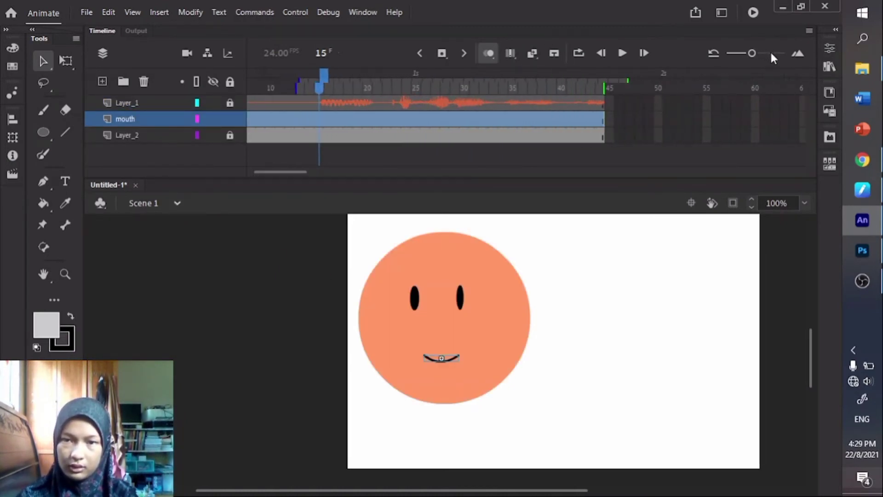
pyautogui.scroll(1, 771, 53)
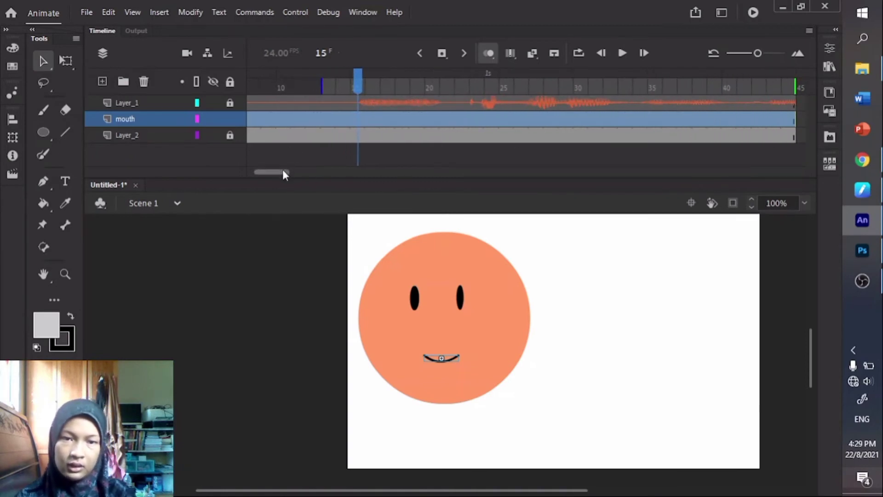
pyautogui.scroll(2, 285, 173)
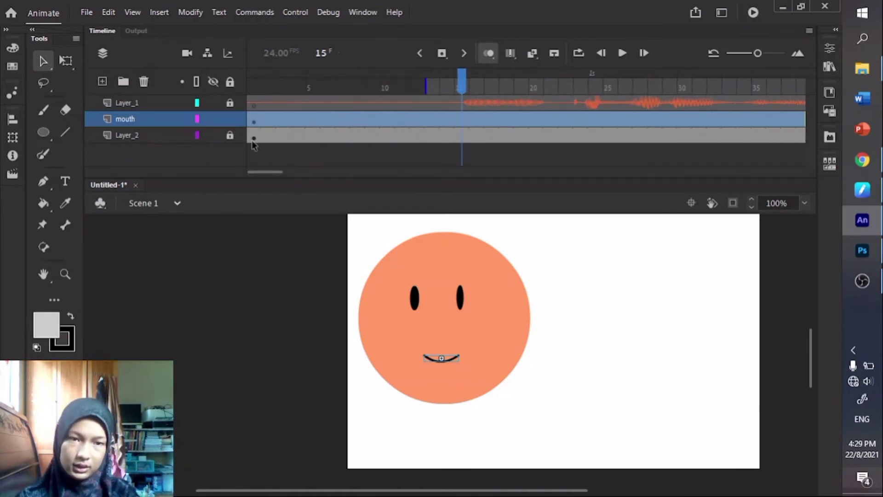
pyautogui.click(361, 244)
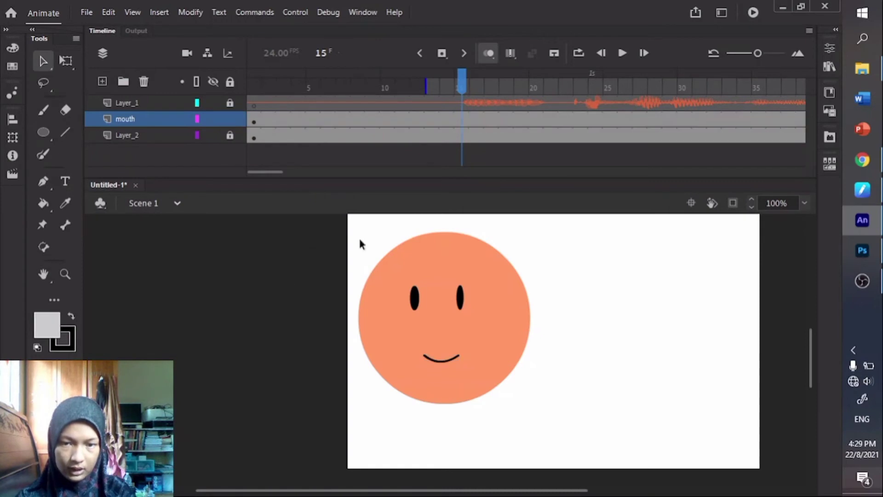
# Examine the mouth shapes offered in the Frame Picker for the mouth symbol at frame 1
pyautogui.click(830, 164)
pyautogui.click(537, 119)
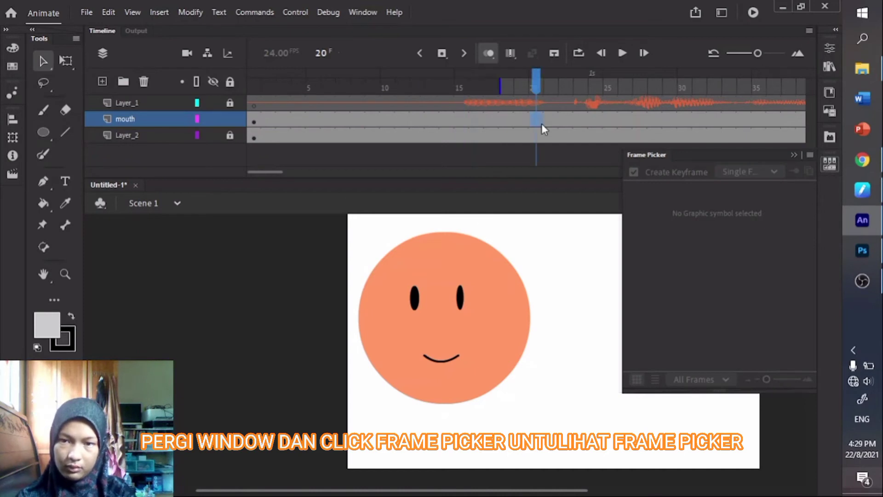
pyautogui.click(254, 122)
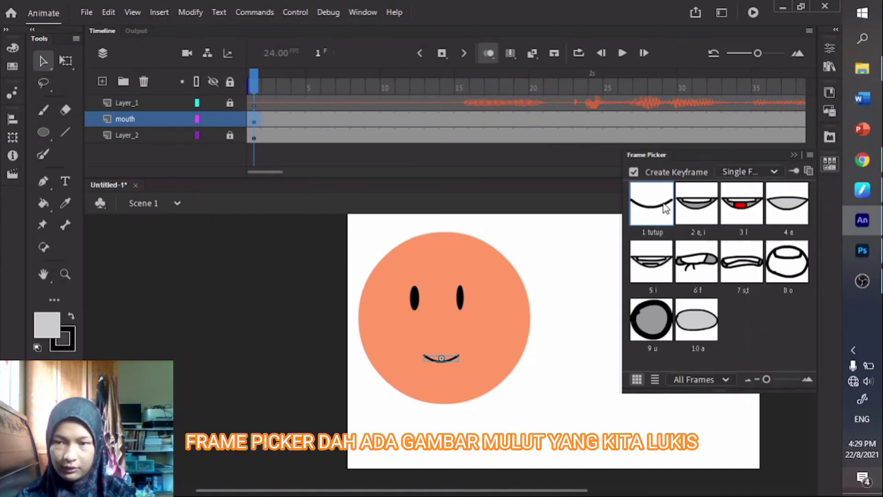
pyautogui.click(796, 155)
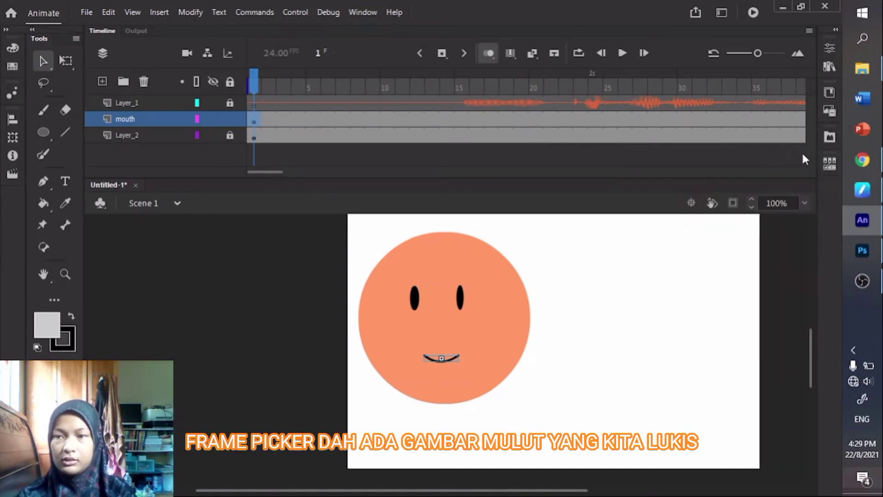
# Select the first keyframe of the mouth layer and look through its frame properties
pyautogui.click(298, 120)
pyautogui.click(254, 122)
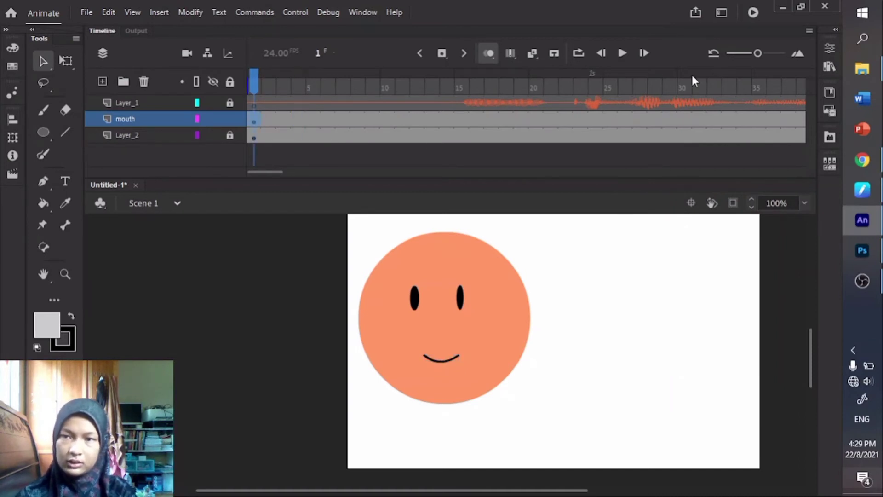
pyautogui.click(829, 47)
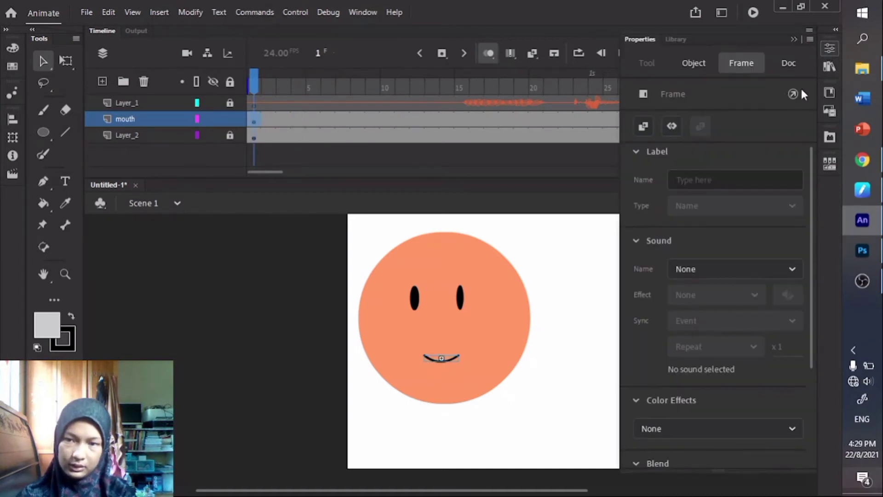
pyautogui.scroll(-5, 811, 198)
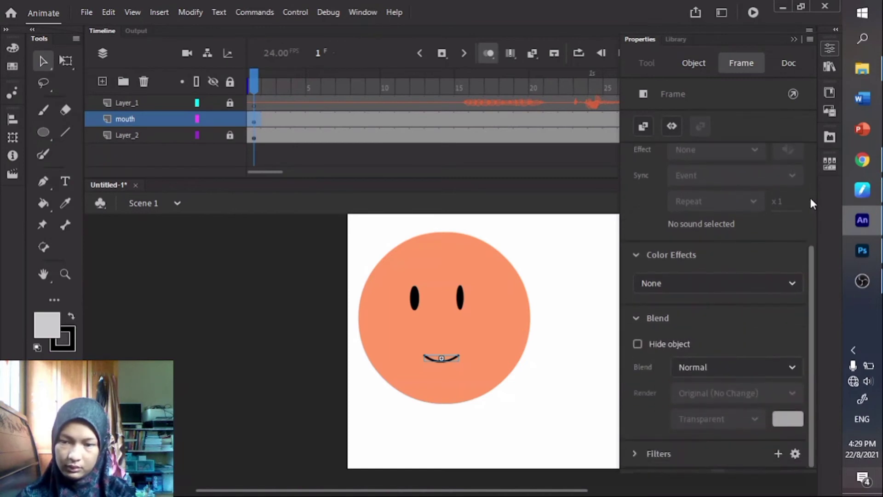
pyautogui.scroll(5, 810, 196)
pyautogui.click(794, 39)
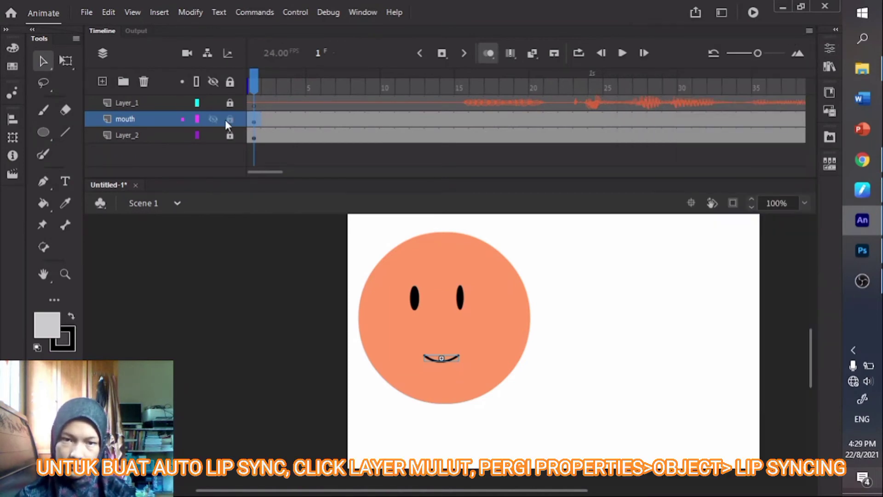
# Apply automatic lip syncing to the mouth symbol, assigning the "10 a" shape to the Ah viseme and syncing with the audio in Layer_1
pyautogui.click(830, 48)
pyautogui.click(694, 63)
pyautogui.click(720, 445)
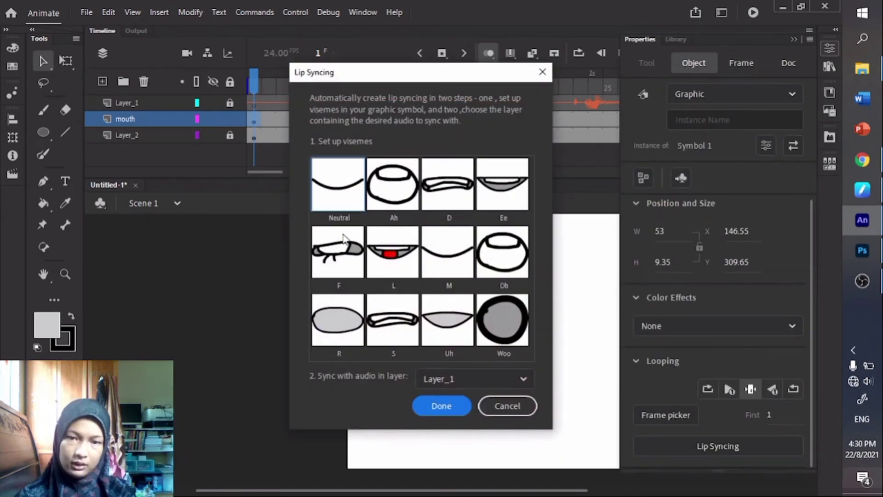
pyautogui.click(394, 195)
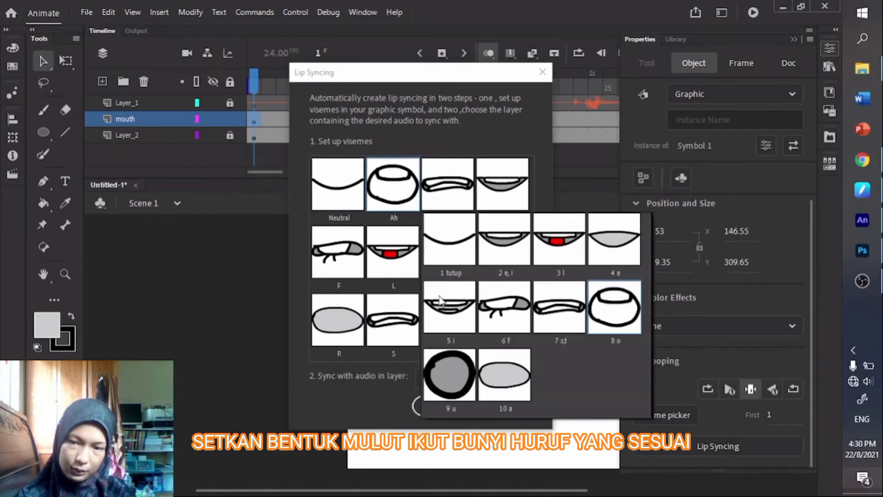
pyautogui.click(497, 387)
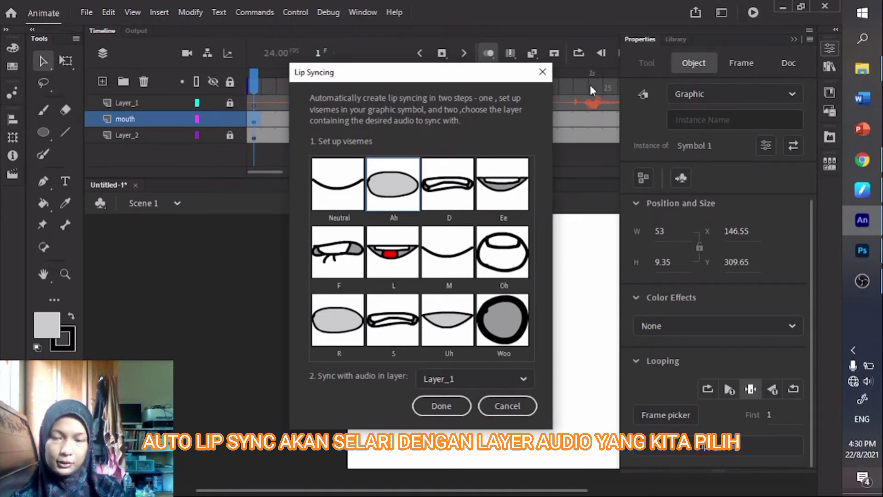
pyautogui.click(442, 405)
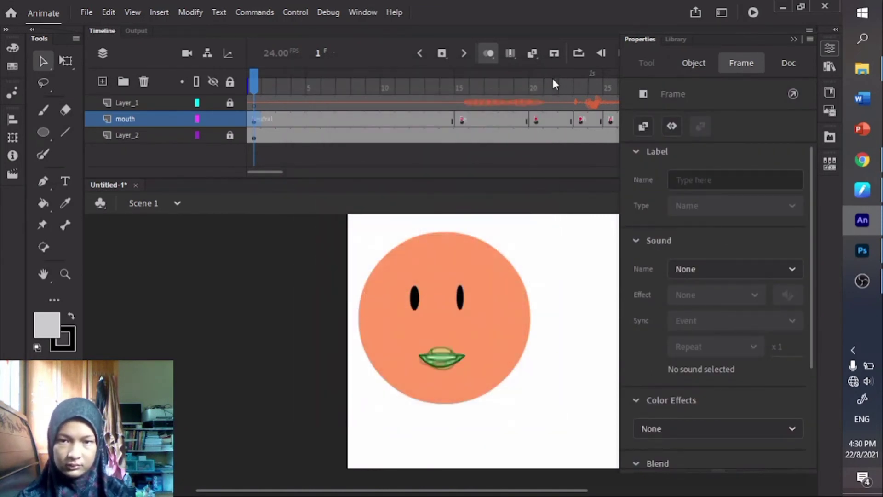
# Fit the generated mouth keyframes in the timeline and play the animation to check the lip sync
pyautogui.click(794, 39)
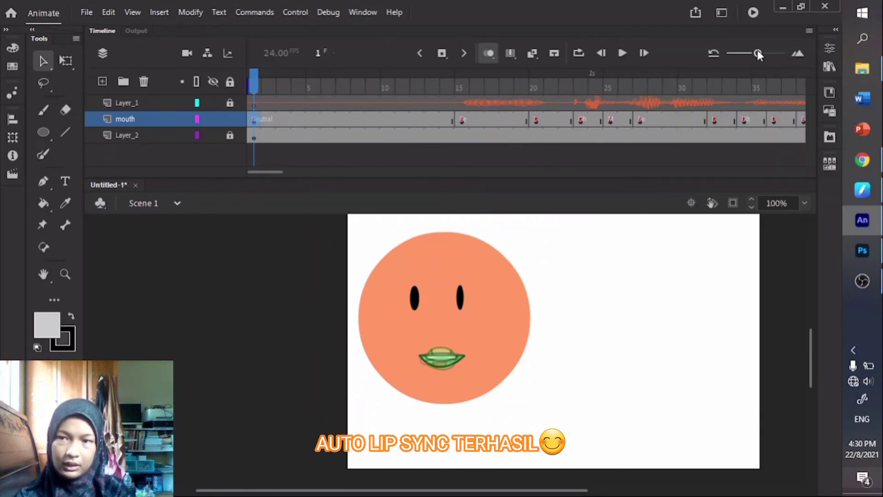
pyautogui.moveTo(758, 49); pyautogui.dragTo(754, 53)
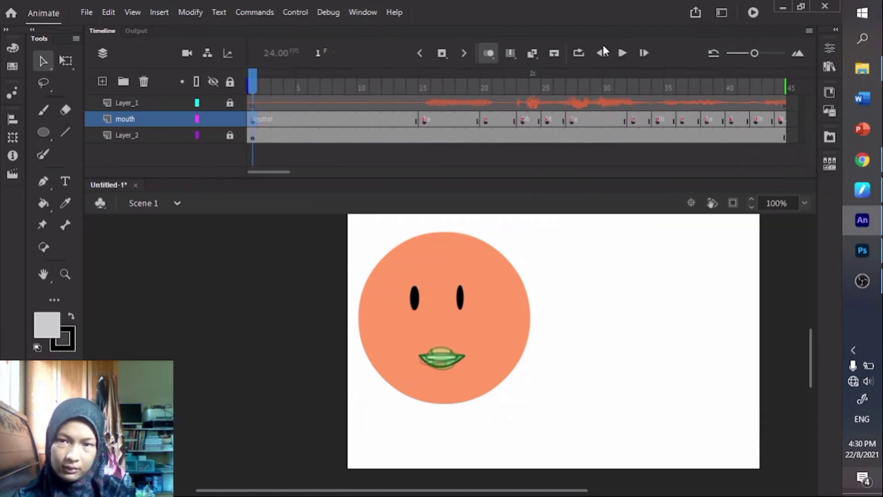
pyautogui.click(623, 53)
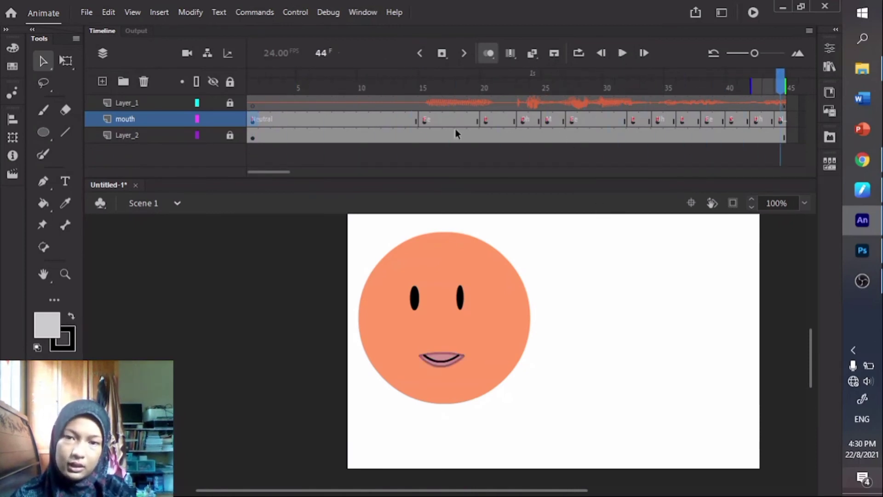
# Step backward through the lip-sync frames from frame 44 and turn off onion skinning
pyautogui.press(',')
pyautogui.press(',')
pyautogui.press(',')
pyautogui.press(',')
pyautogui.press(',')
pyautogui.press(',')
pyautogui.press(',')
pyautogui.press(',')
pyautogui.press(',')
pyautogui.press(',')
pyautogui.press(',')
pyautogui.press(',')
pyautogui.press(',')
pyautogui.press(',')
pyautogui.press(',')
pyautogui.press(',')
pyautogui.press(',')
pyautogui.press(',')
pyautogui.press(',')
pyautogui.press(',')
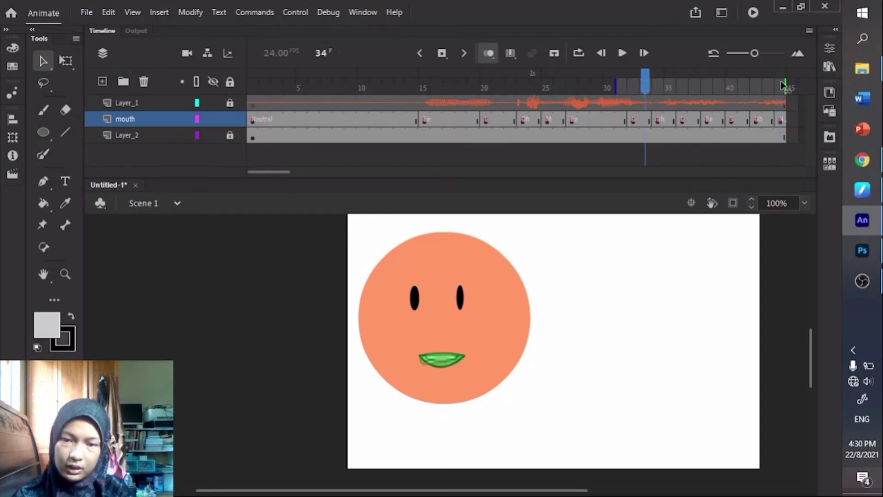
pyautogui.click(488, 53)
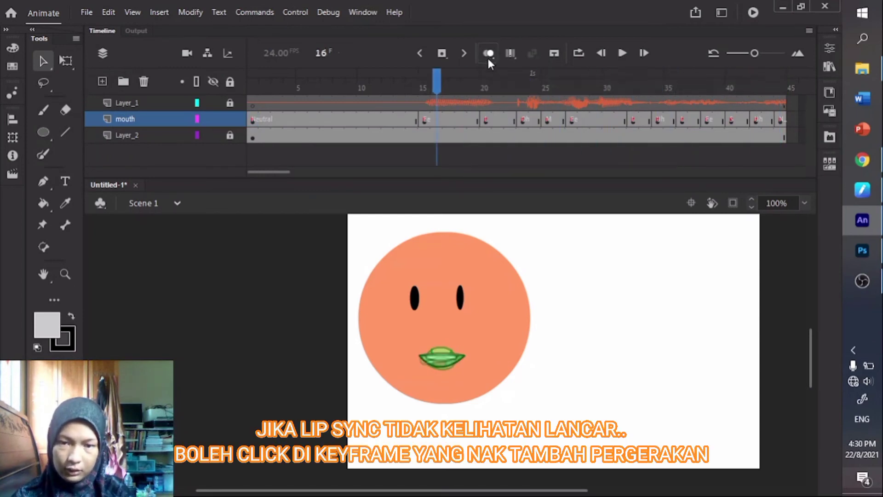
# Step back from frame 16 to the start of the timeline and play the animation to review the mouth movement
pyautogui.press(',')
pyautogui.press(',')
pyautogui.press(',')
pyautogui.press(',')
pyautogui.press(',')
pyautogui.press(',')
pyautogui.press(',')
pyautogui.press(',')
pyautogui.press(',')
pyautogui.press(',')
pyautogui.press(',')
pyautogui.press(',')
pyautogui.press(',')
pyautogui.press(',')
pyautogui.press(',')
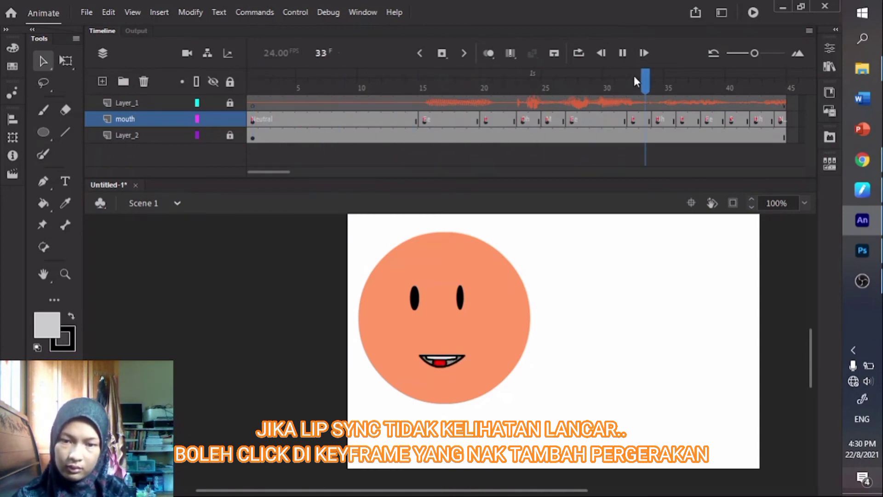
# Add a mouth-layer keyframe at frame 17 with the "4 e" mouth shape, using the Frame Picker with Create Keyframe enabled
pyautogui.click(454, 120)
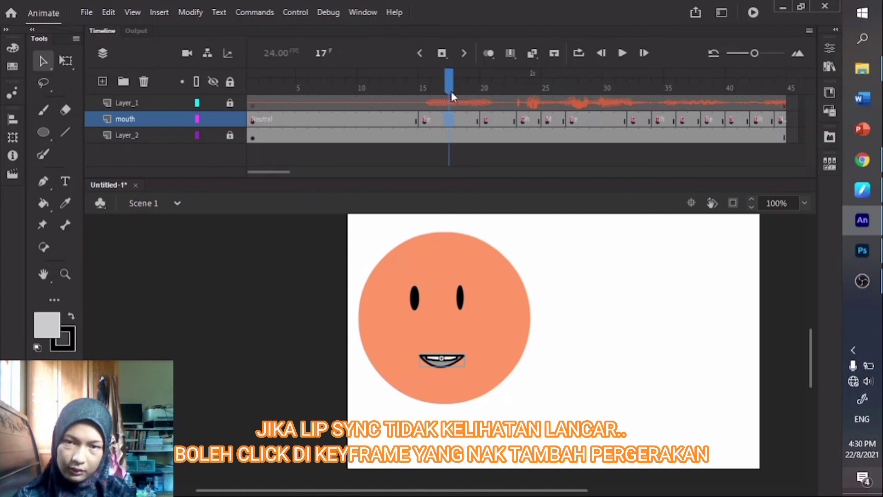
pyautogui.moveTo(451, 91); pyautogui.dragTo(395, 98)
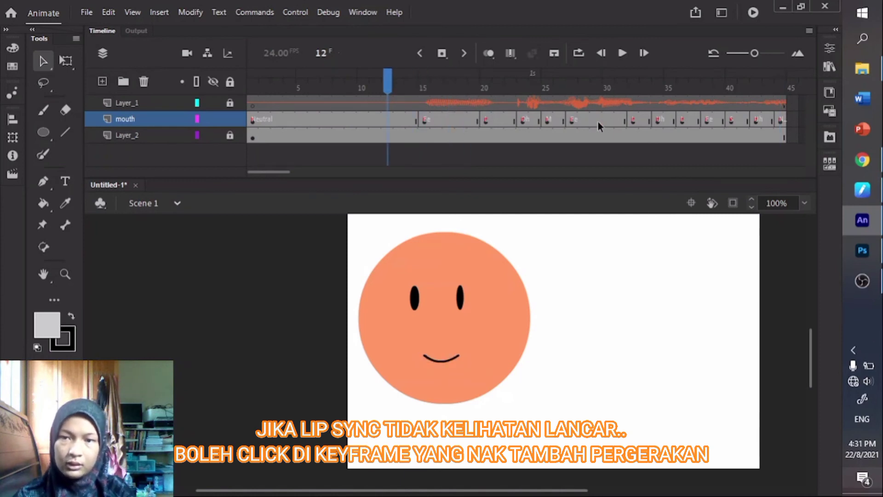
pyautogui.click(450, 120)
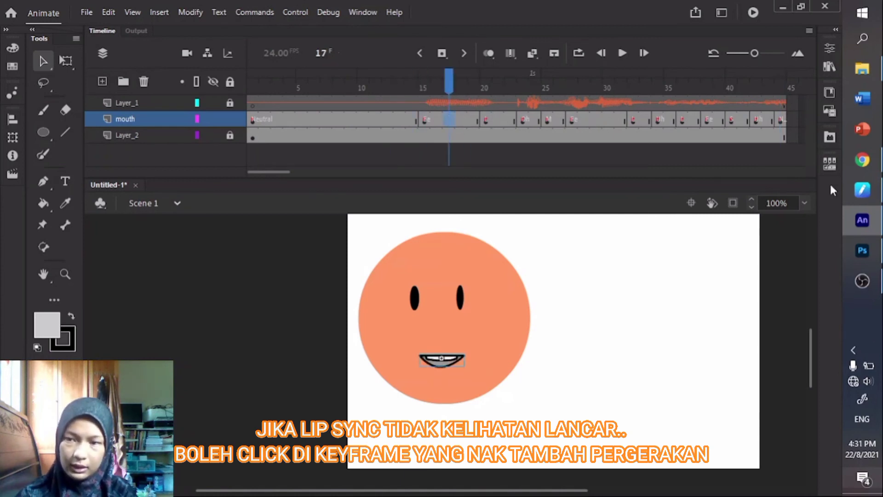
pyautogui.click(830, 161)
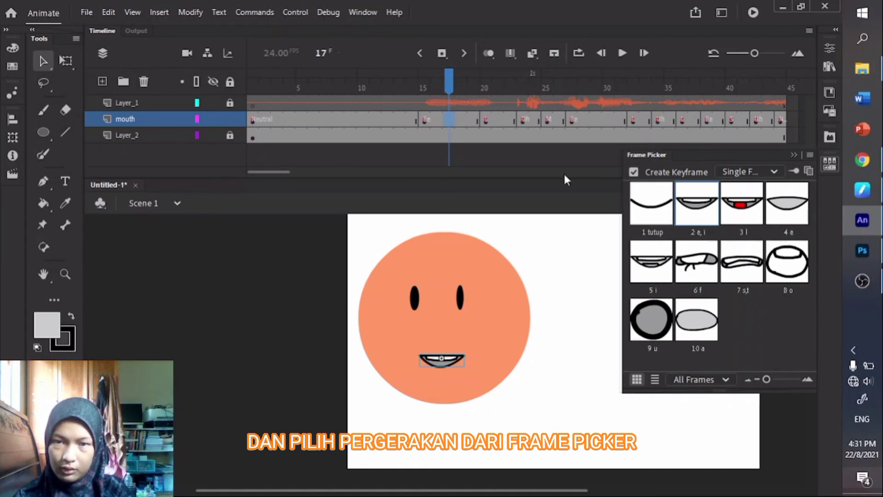
pyautogui.moveTo(451, 89)
pyautogui.mouseDown()
pyautogui.moveTo(424, 90)
pyautogui.moveTo(451, 90)
pyautogui.mouseUp()
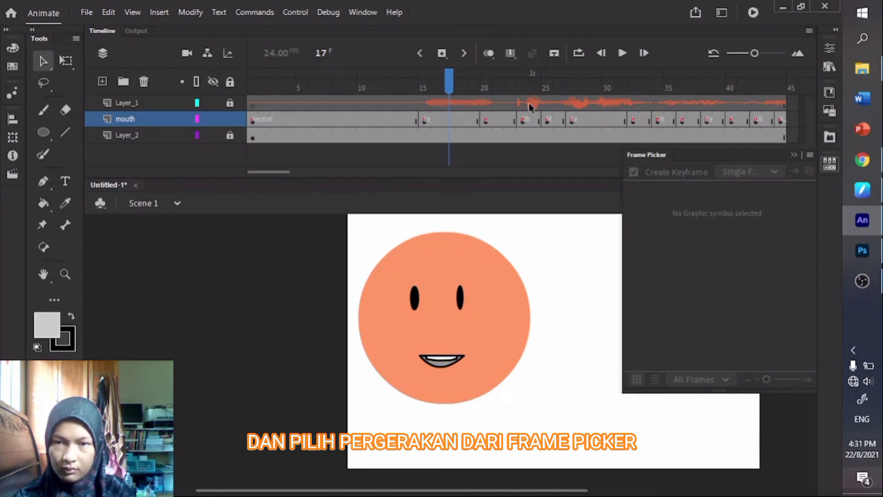
pyautogui.click(451, 123)
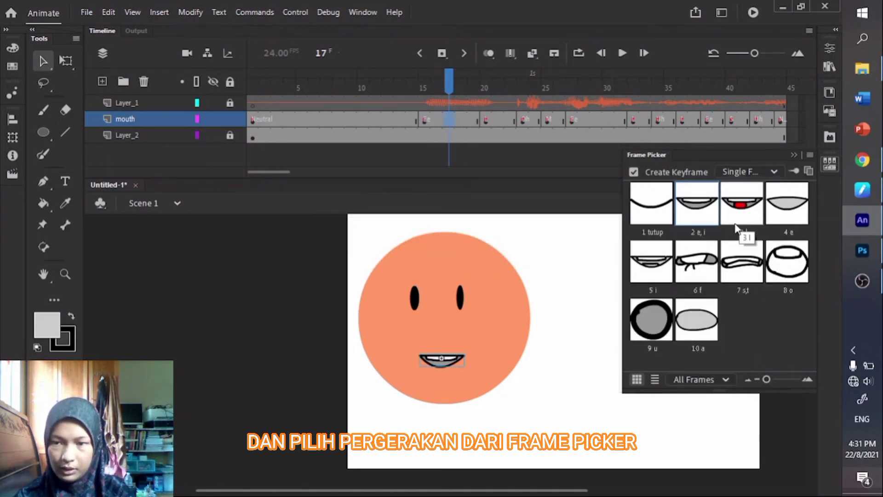
pyautogui.click(789, 216)
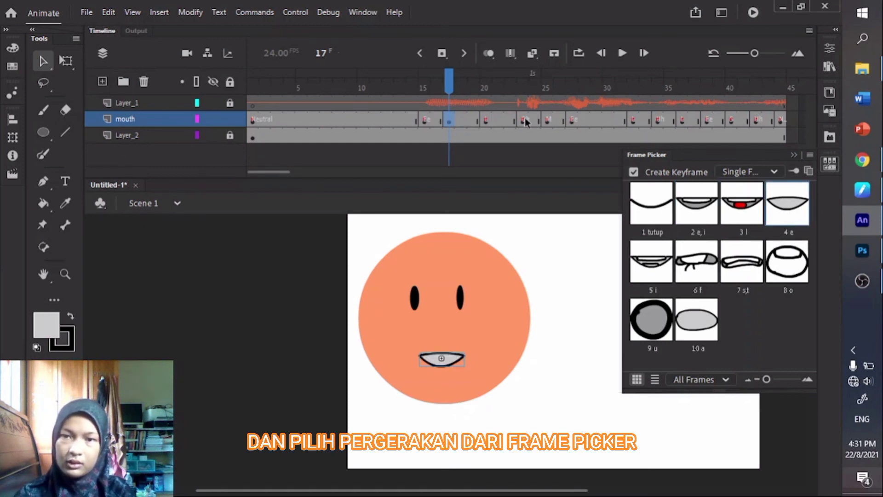
# Close the Frame Picker, scrub through the timeline, and play the animation from frame 1 with the stage at 50% zoom
pyautogui.click(528, 183)
pyautogui.moveTo(449, 78); pyautogui.dragTo(736, 124)
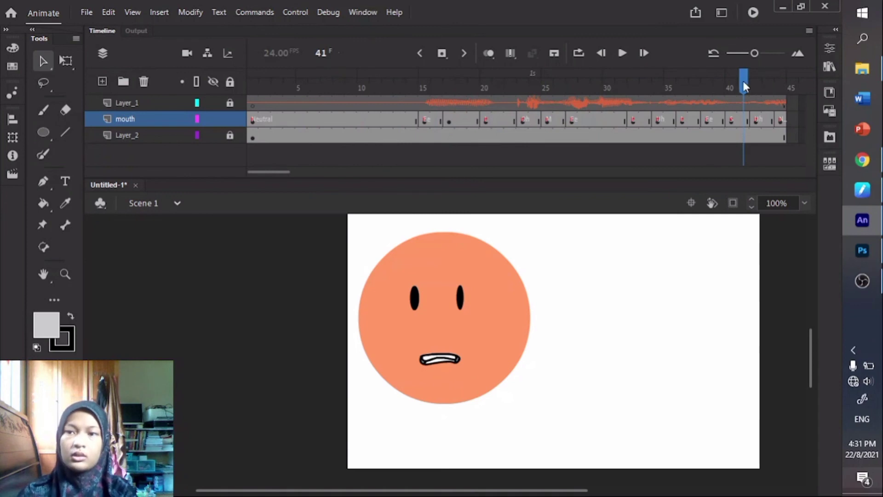
pyautogui.moveTo(744, 81); pyautogui.dragTo(253, 79)
pyautogui.hotkey('ctrl', '-')
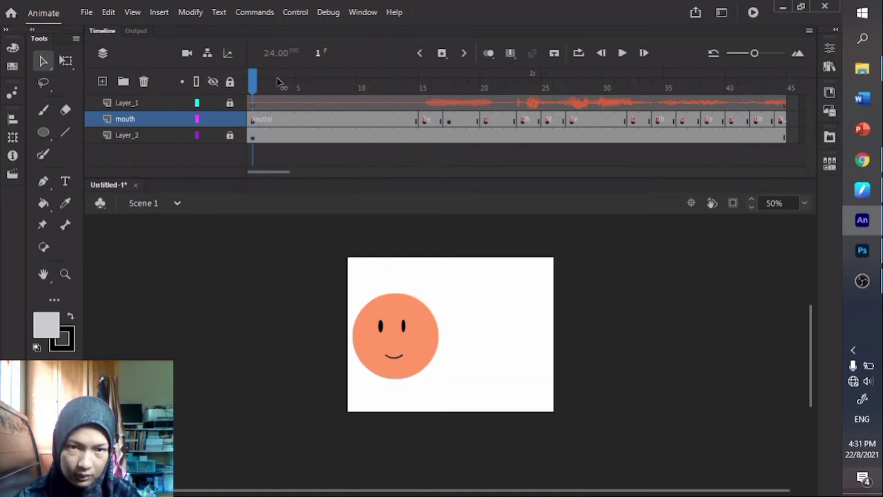
pyautogui.click(622, 53)
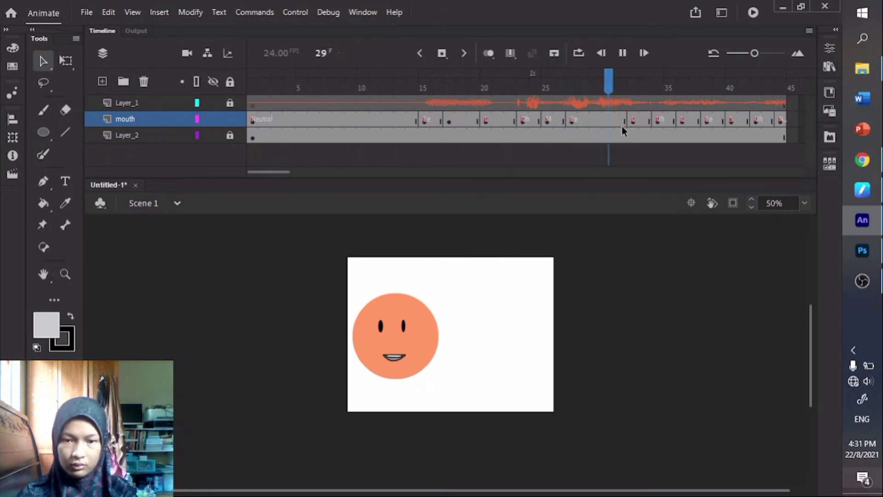